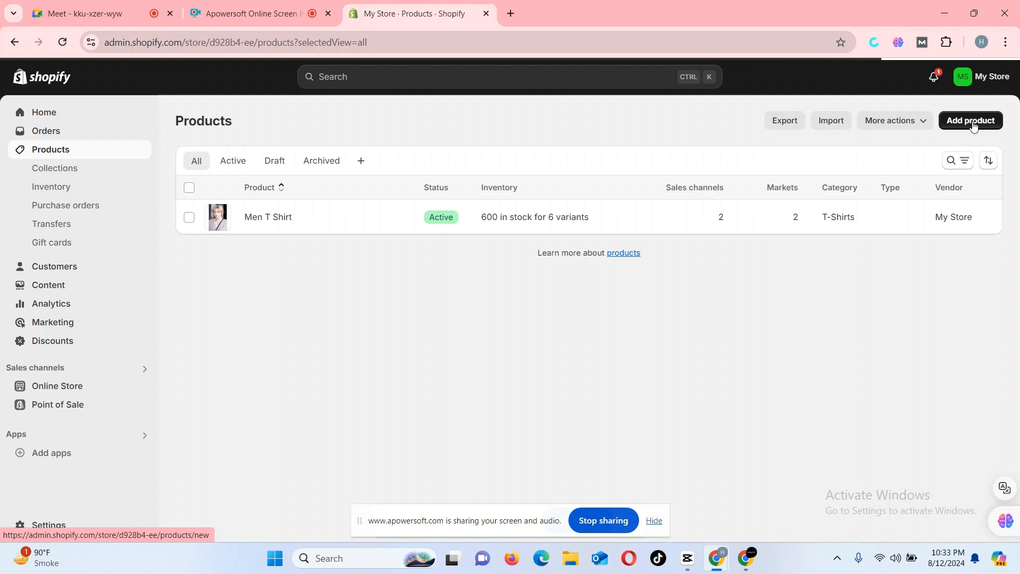
Start adding a new product and give it the title "Men Shirt"
click(656, 521)
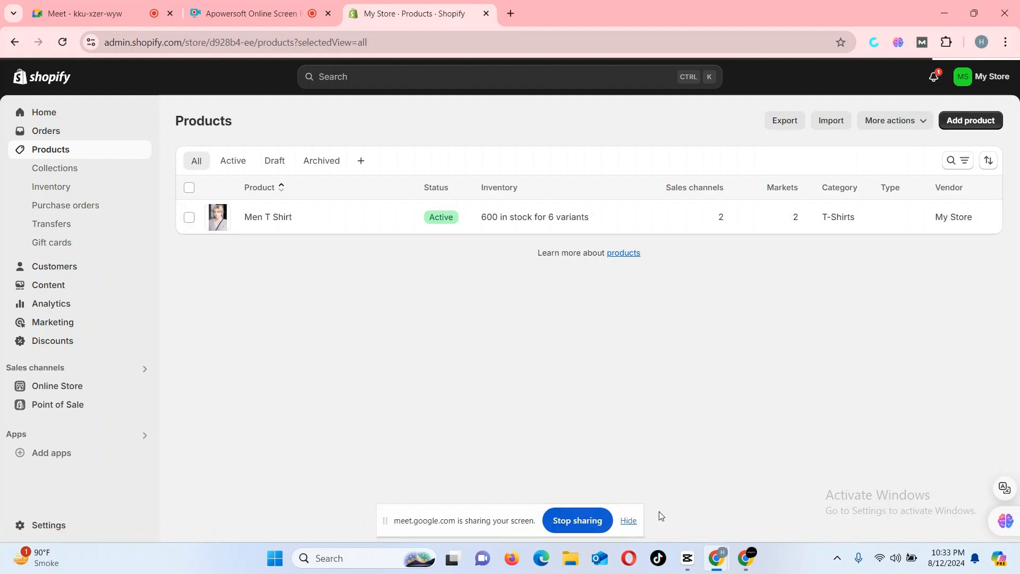
click(628, 521)
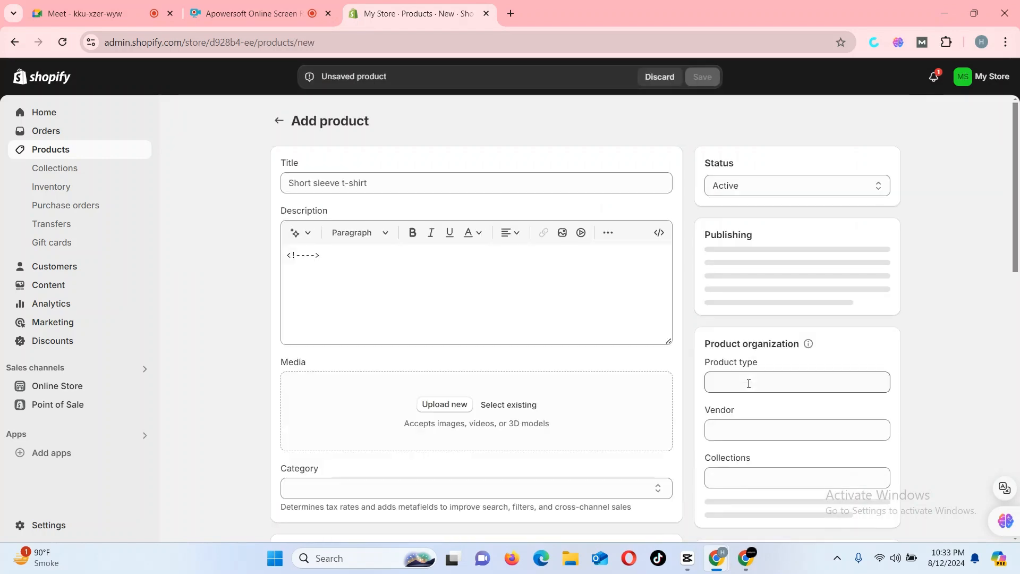
click(600, 186)
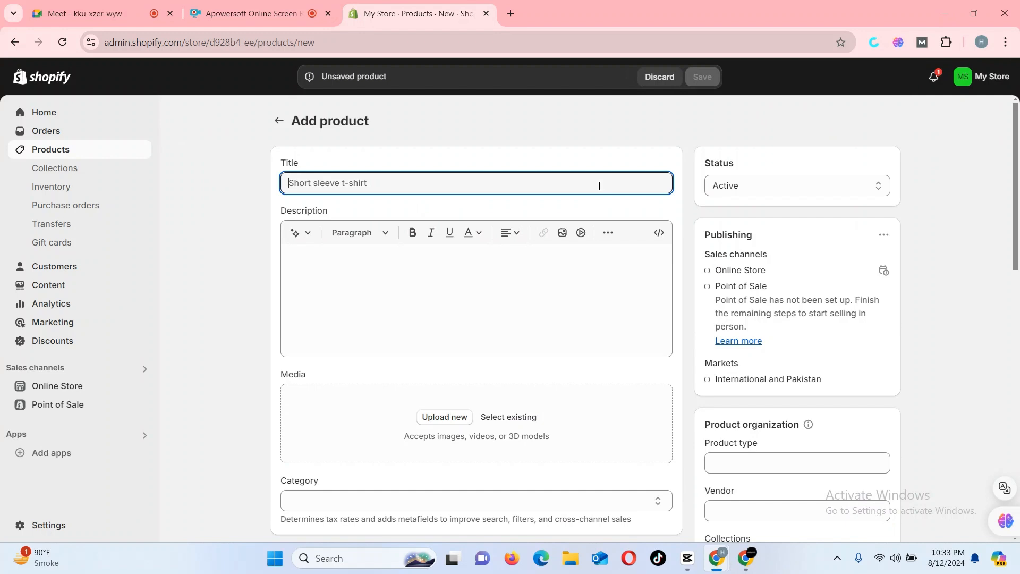
text(Men Shirt)
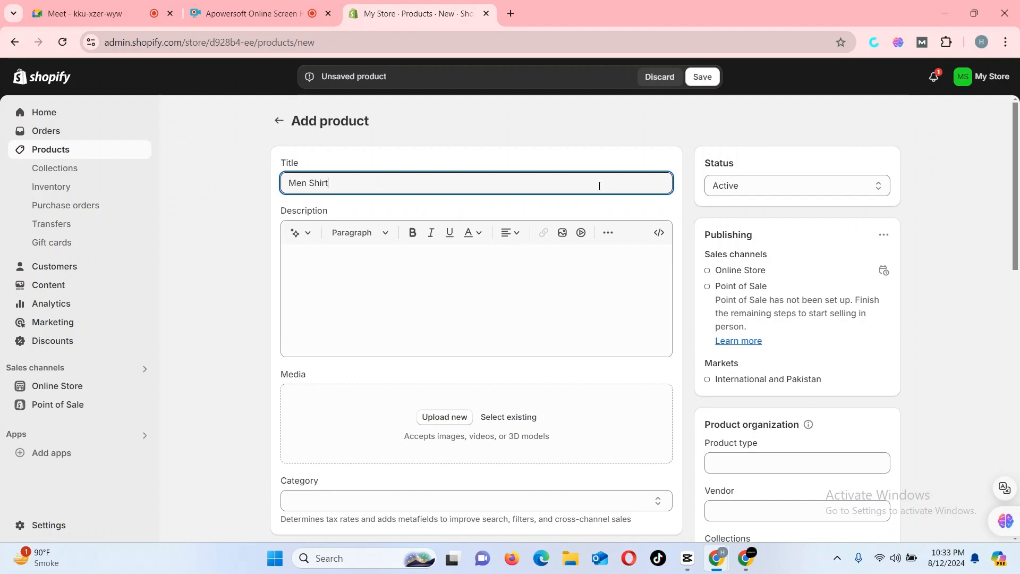
Write the product description "Men Shirt, Men Black T shirt, Adoreable and fabric"
click(556, 267)
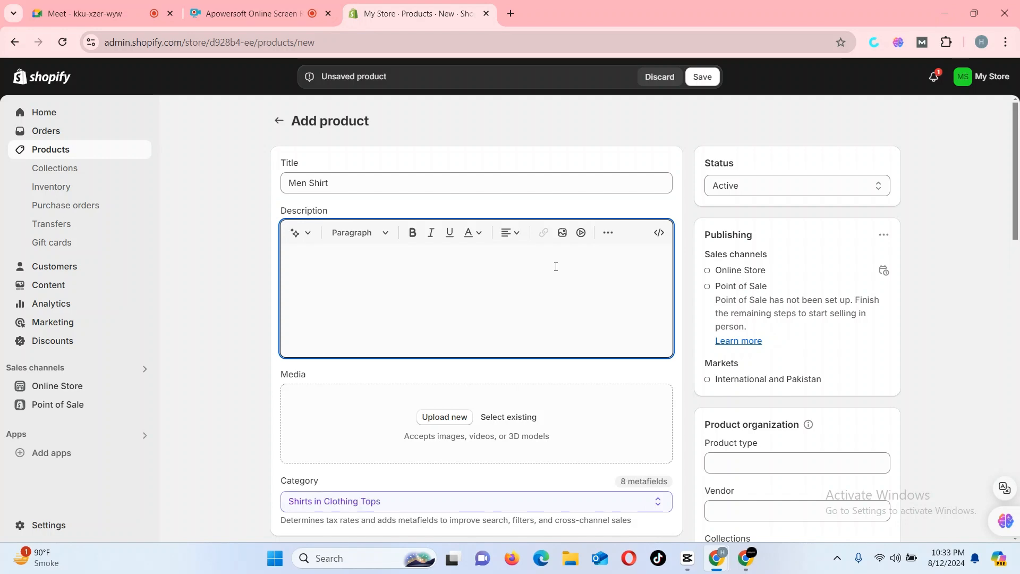
text(Men Shirt,)
text(Men Black T shirt,)
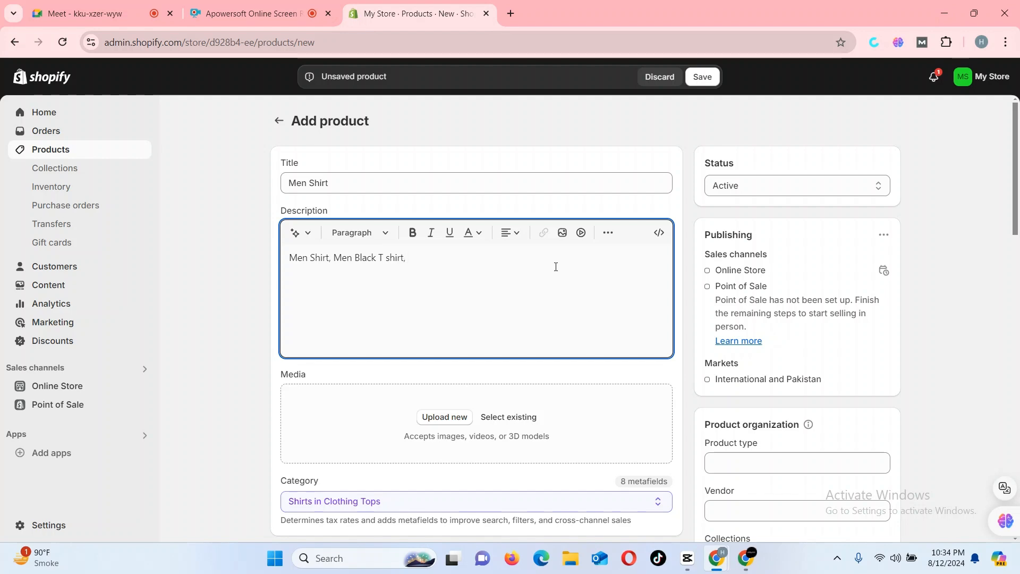
text( Adoreable and fabric)
key(Return)
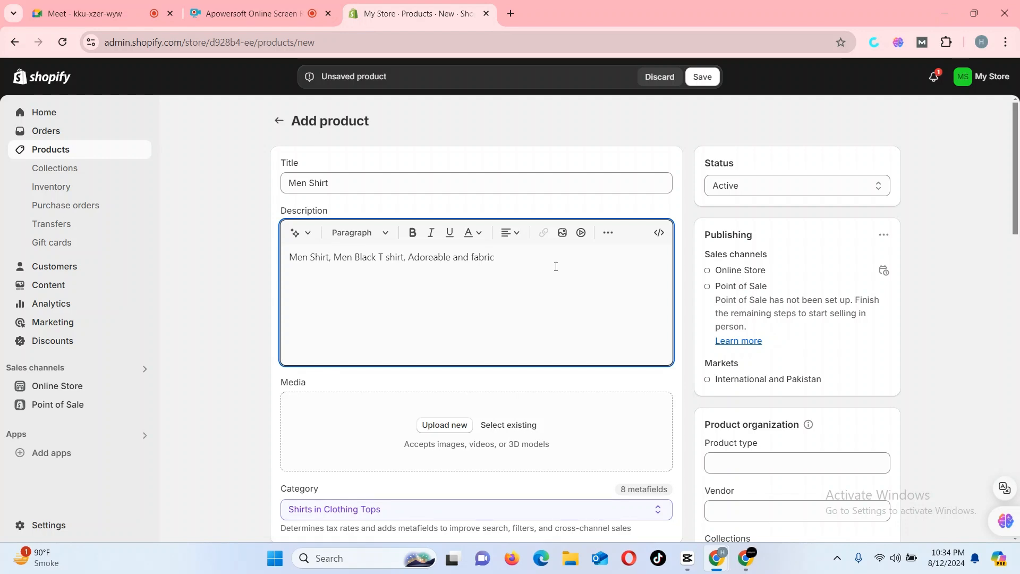
Search Google in a new browser tab for "men black shirt" and look through the images and shop listings
click(518, 14)
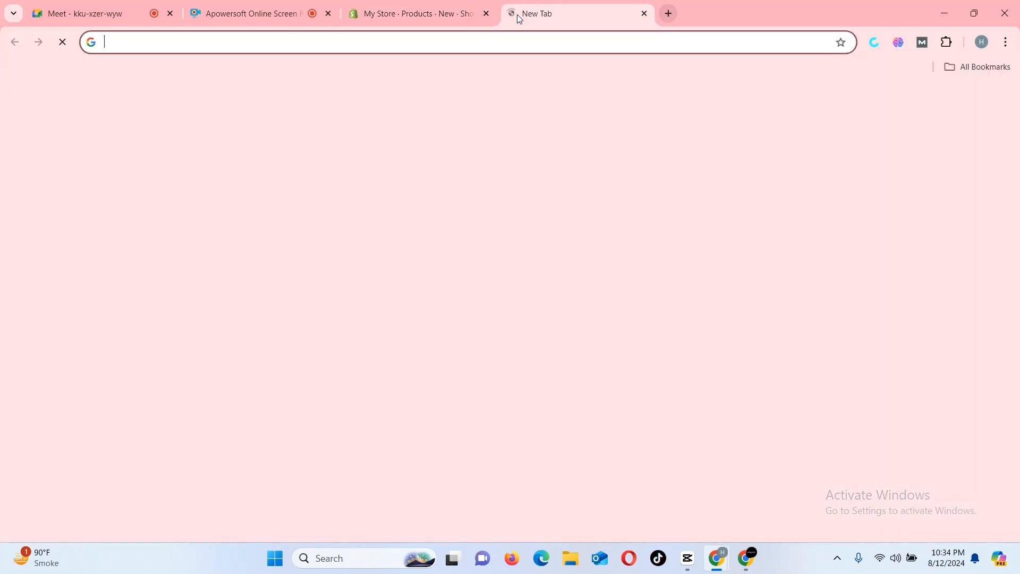
text(men)
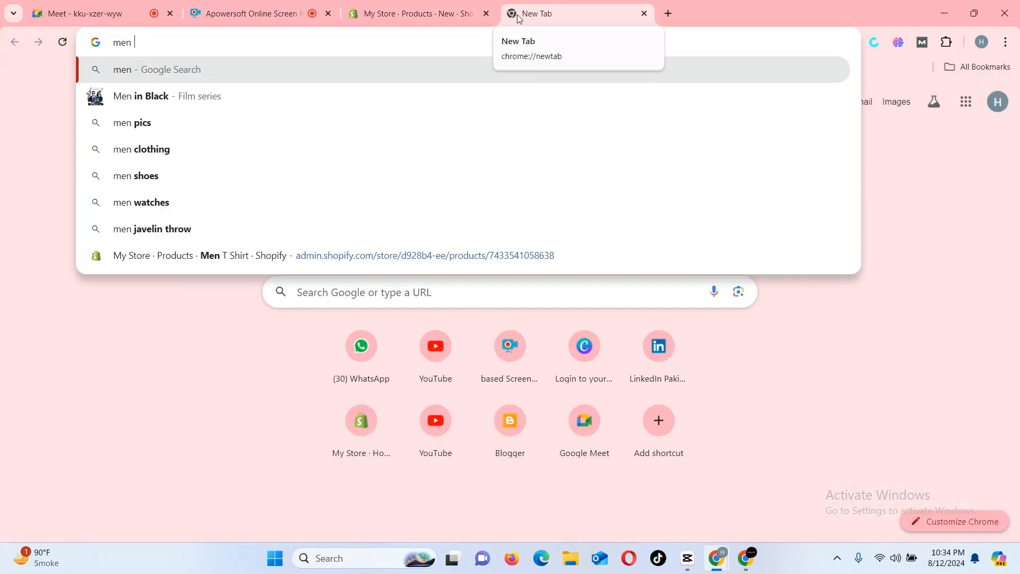
text( black)
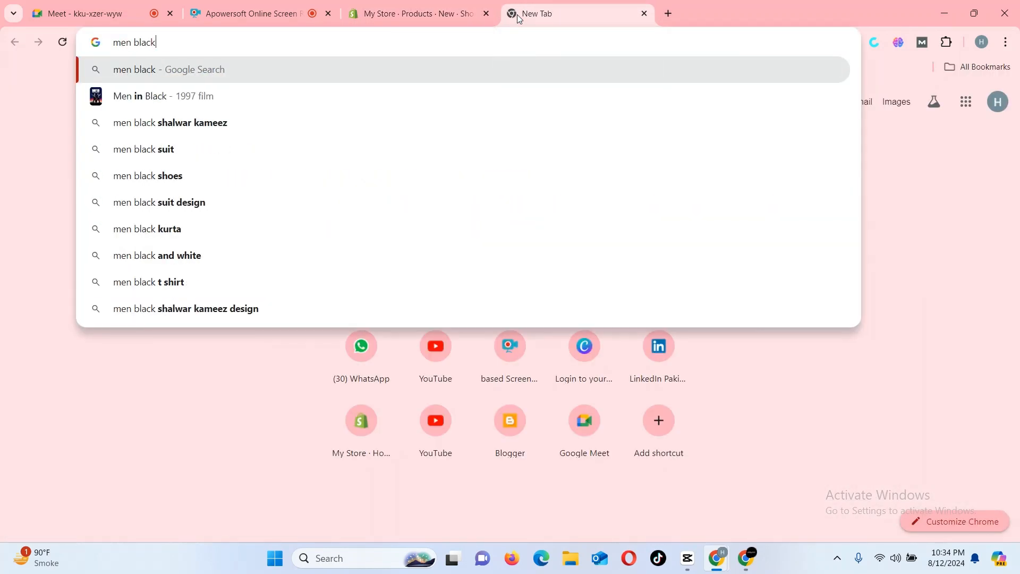
text( shirt)
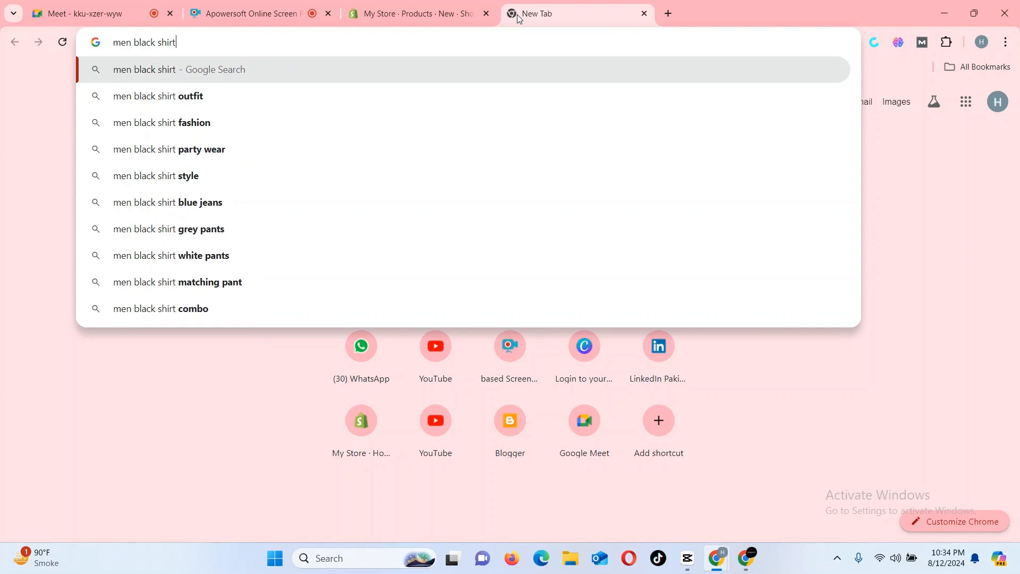
key(Return)
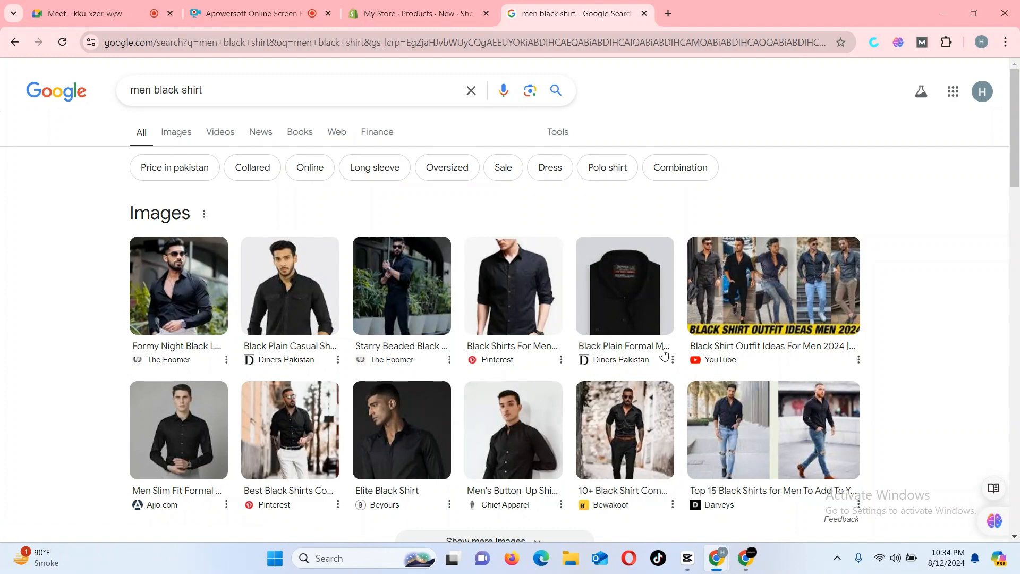
scroll(1018, 223, down, 2)
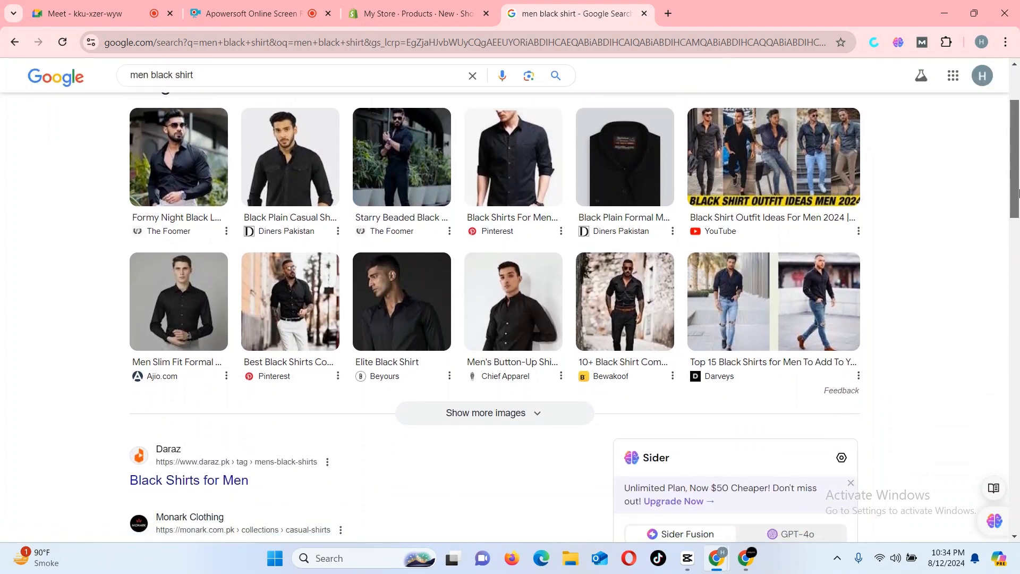
scroll(1019, 190, up, 1)
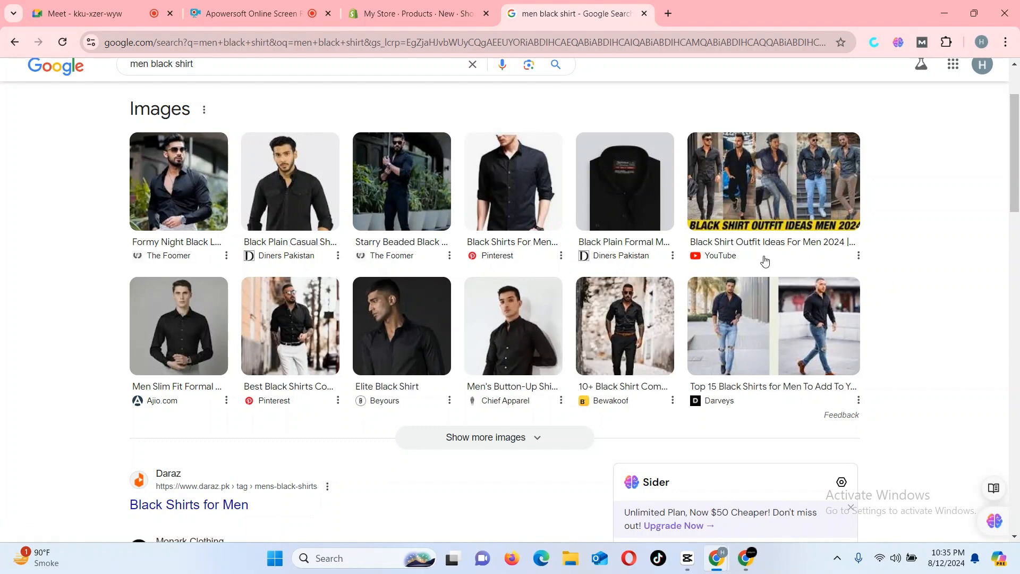
drag(1019, 201, 1018, 262)
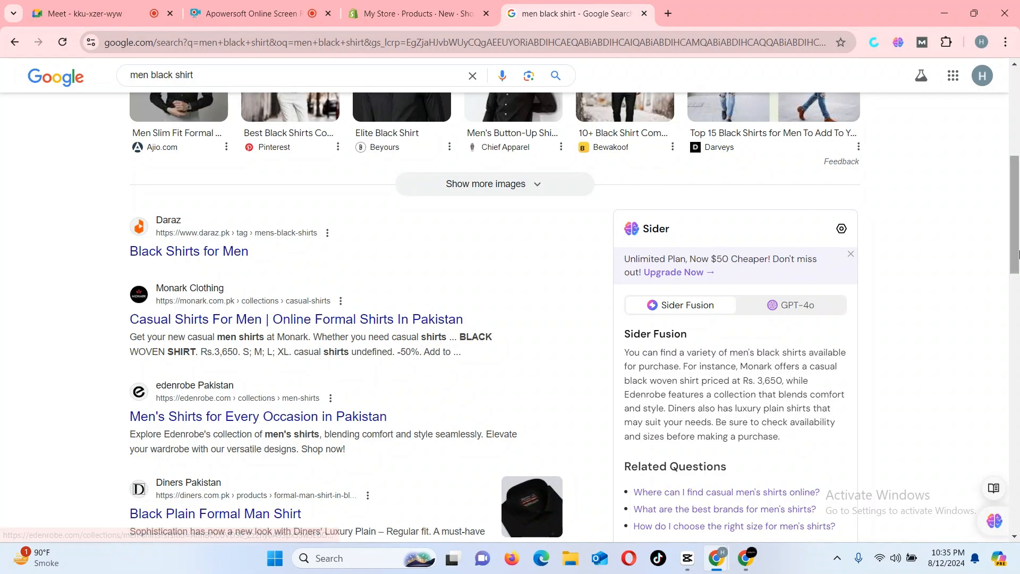
drag(1017, 247, 1017, 286)
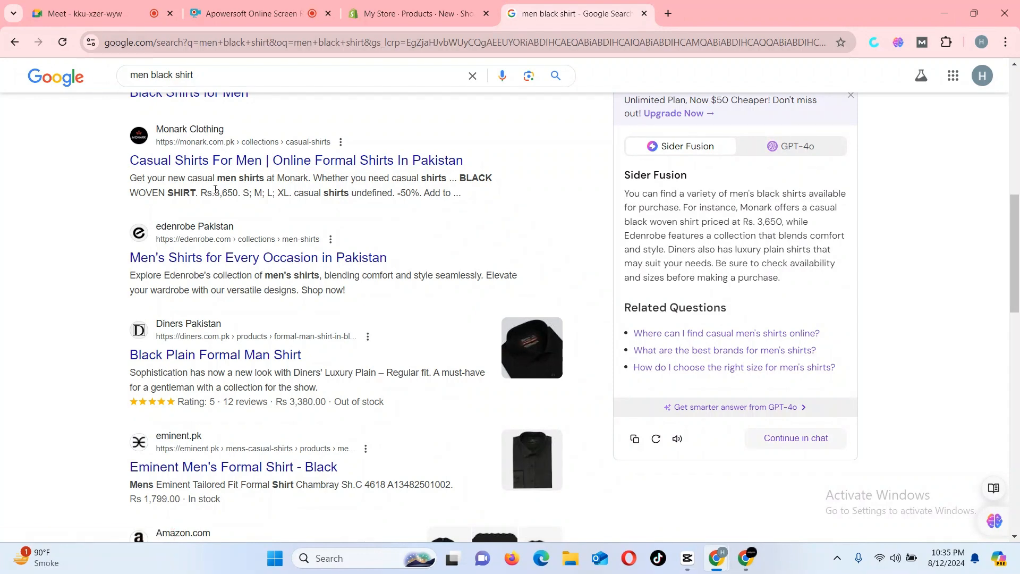
Return to the product draft, remove the blank lines in its description and add the sizes "S,L,XL,XXL" below the first line
click(414, 13)
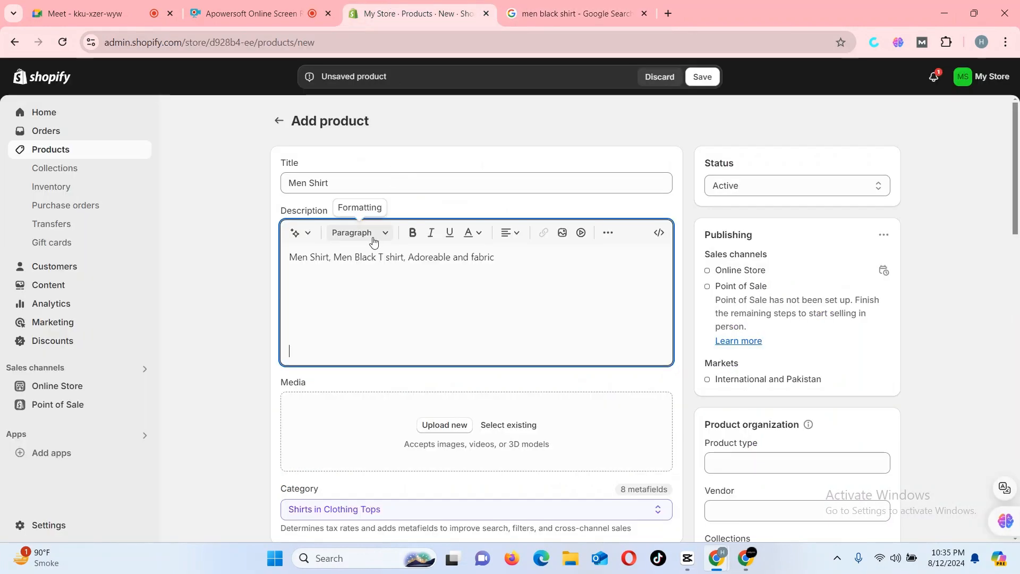
key(BackSpace)
key(BackSpace)
key(BackSpace)
key(BackSpace)
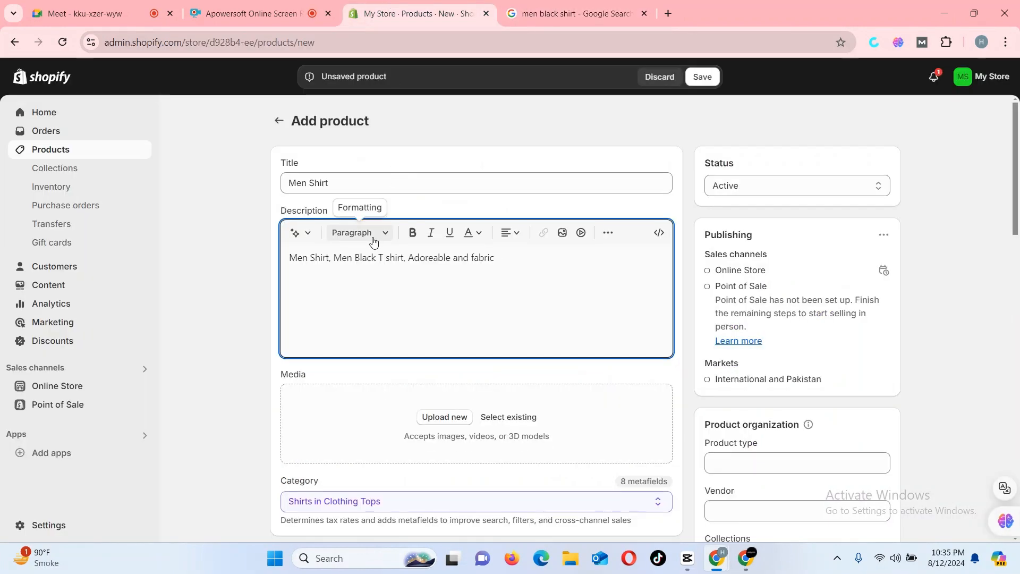
text(S,L,)
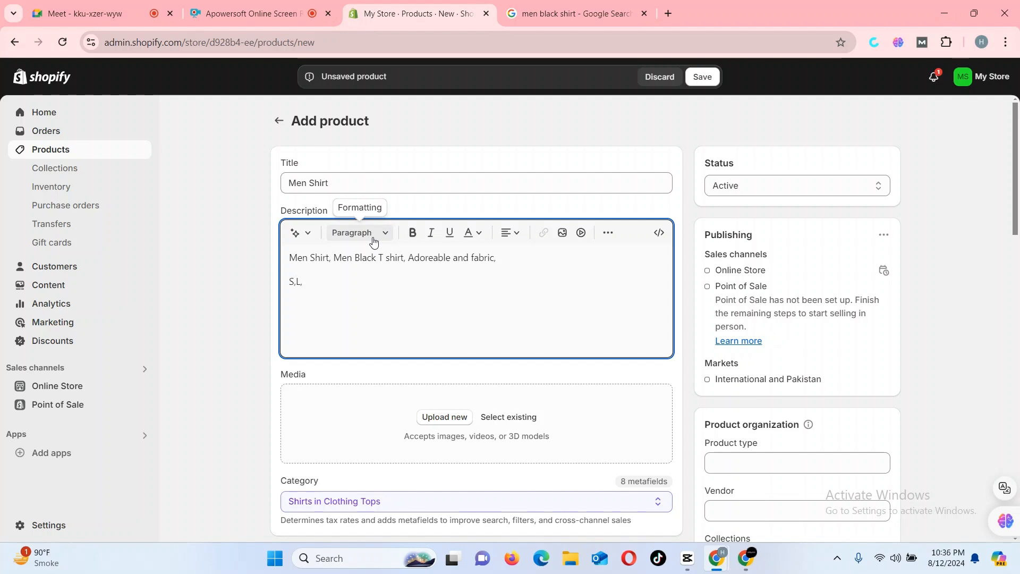
text(XL,XXL)
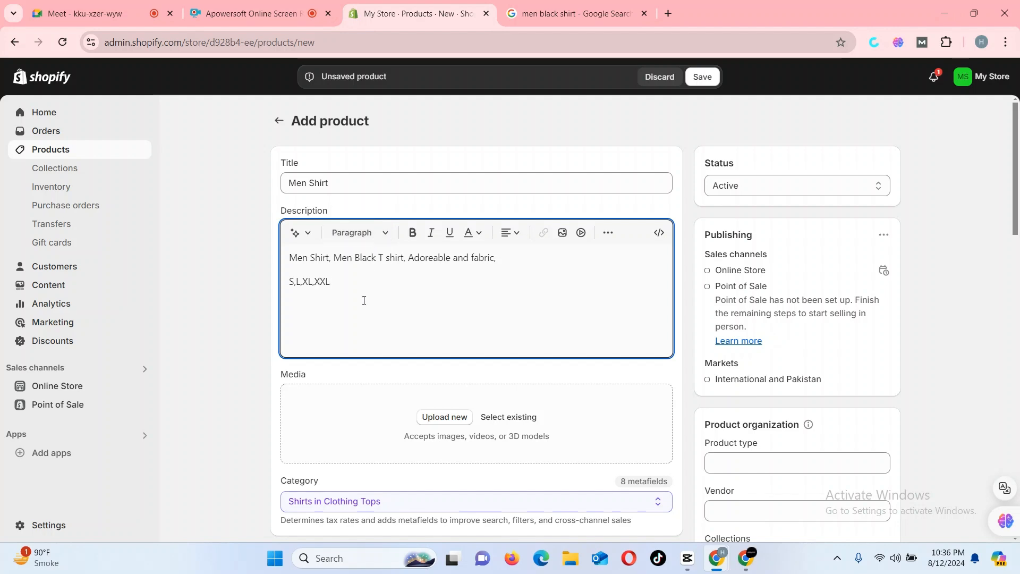
key(Left)
key(Left)
key(Left)
key(Left)
click(368, 280)
Look further down the black shirt search results and open gemini.google.com in a new browser tab
click(618, 11)
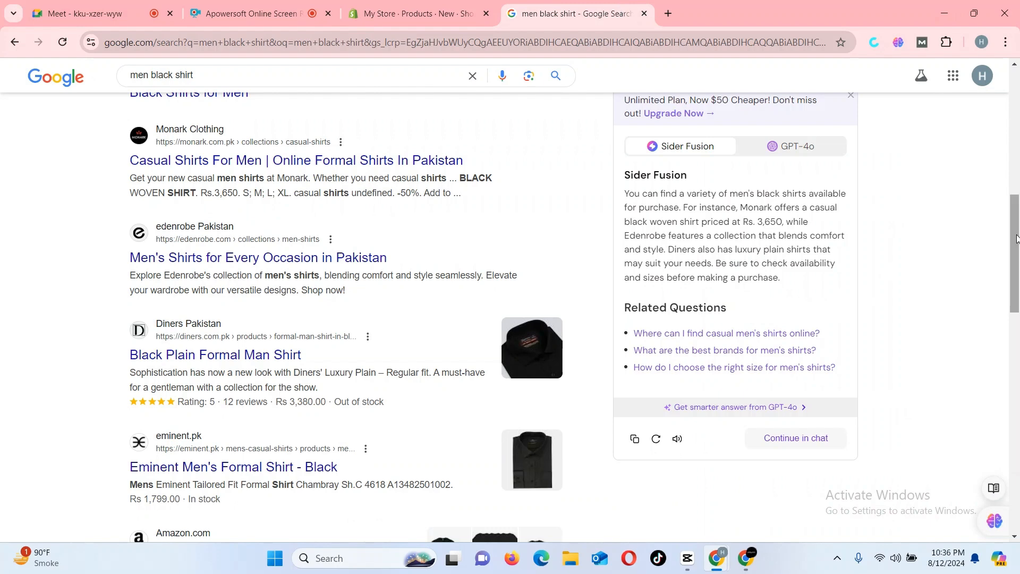
drag(1016, 239, 1017, 310)
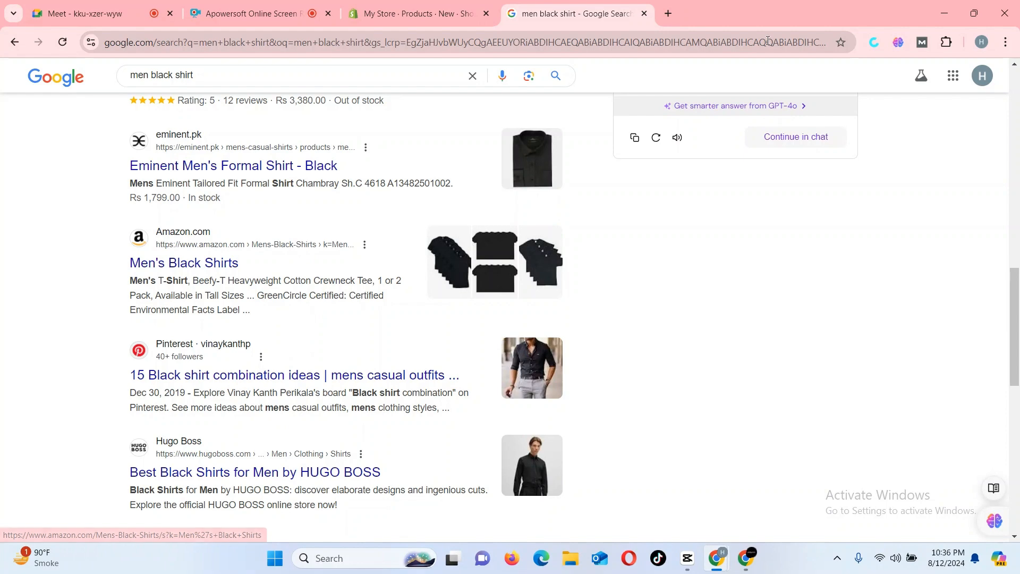
click(668, 13)
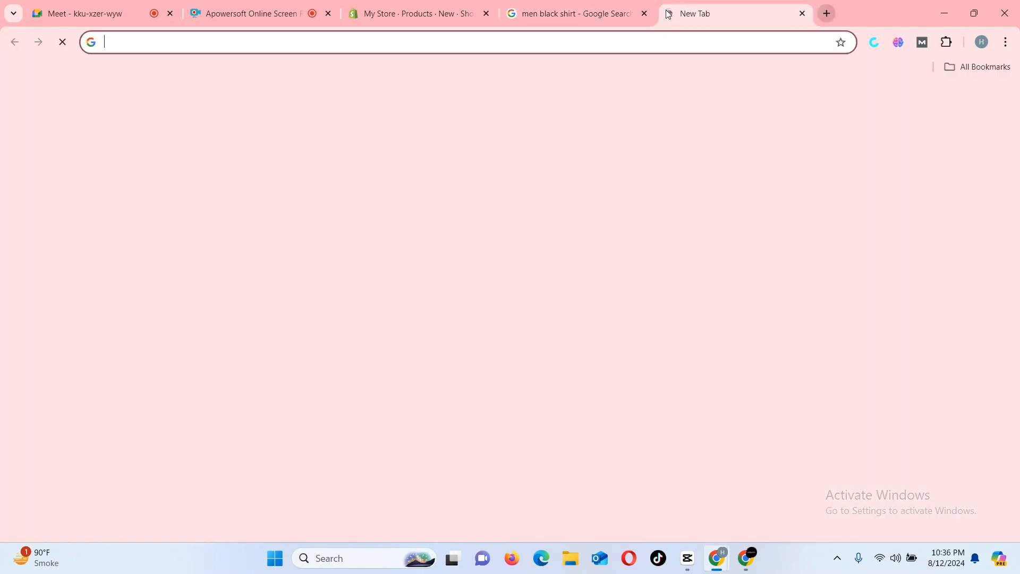
text(gemini.google.com)
key(Return)
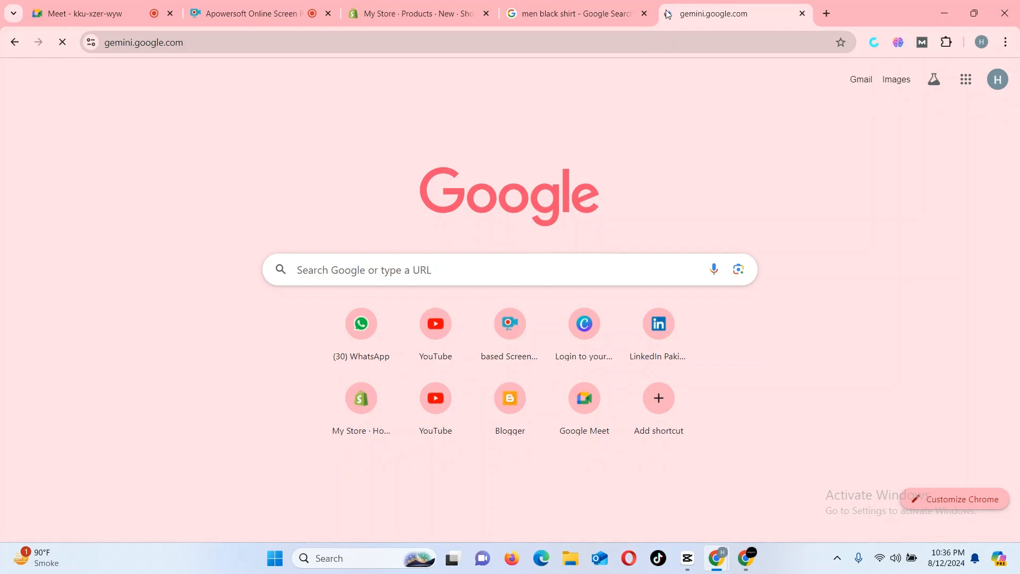
click(594, 10)
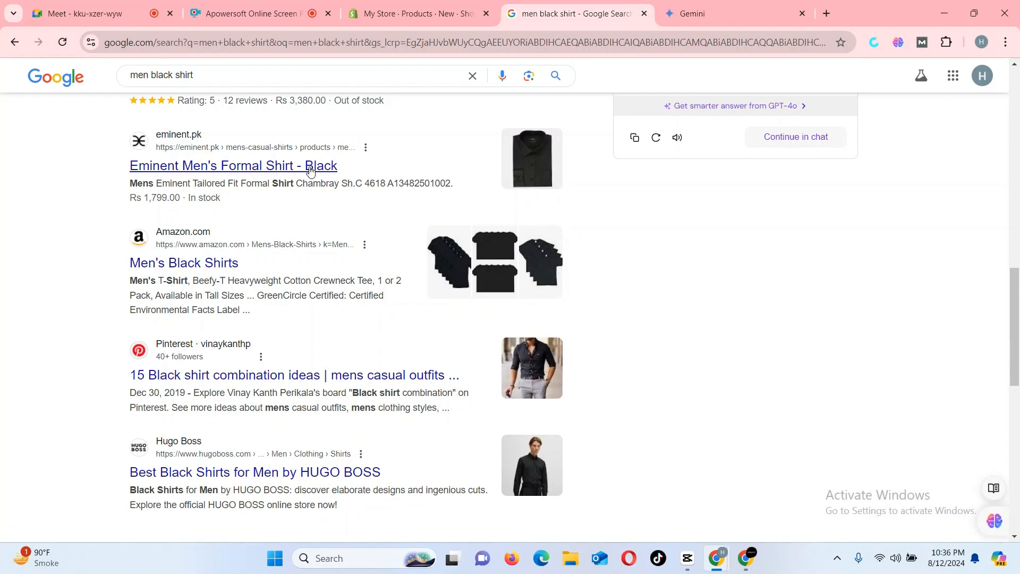
Ask Gemini "please write the best title for men black shirts"
click(697, 16)
click(384, 493)
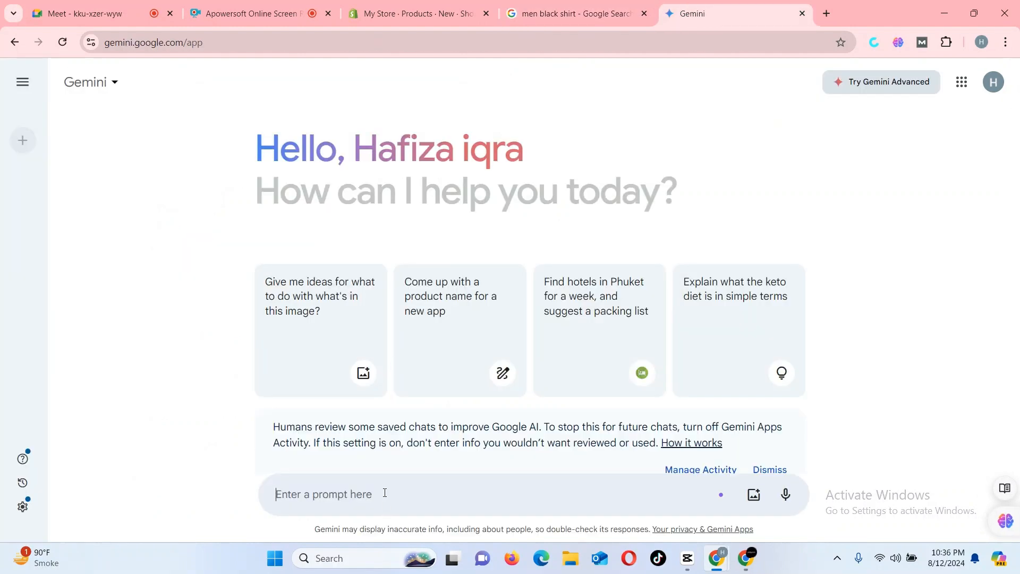
text(please write)
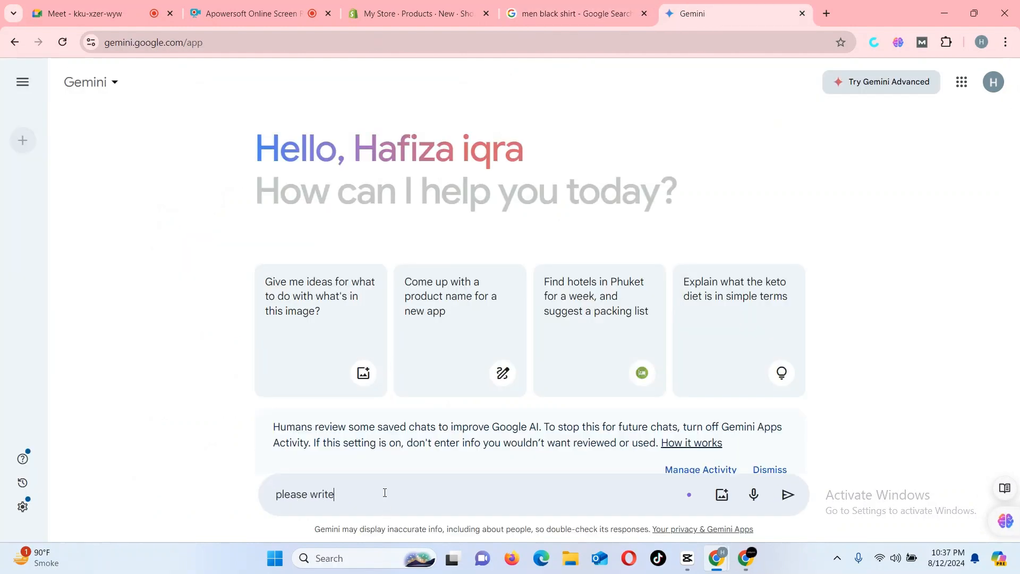
text( the ti)
text(best )
text(t)
text(i)
text(tle for)
text(as)
text( men)
key(BackSpace)
key(BackSpace)
key(BackSpace)
key(BackSpace)
key(BackSpace)
key(BackSpace)
text(men s)
key(BackSpace)
text(black)
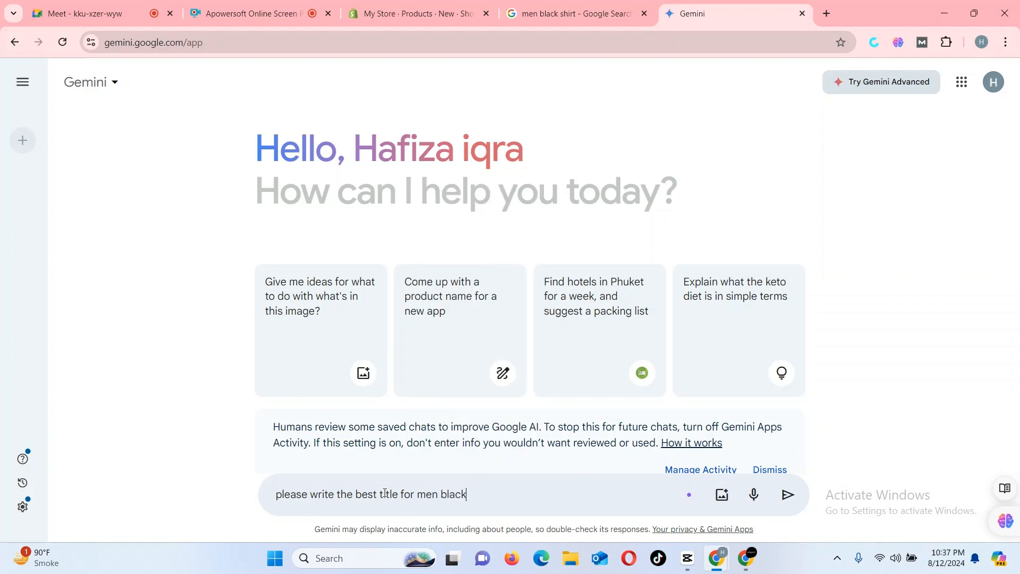
text( shirts)
key(Return)
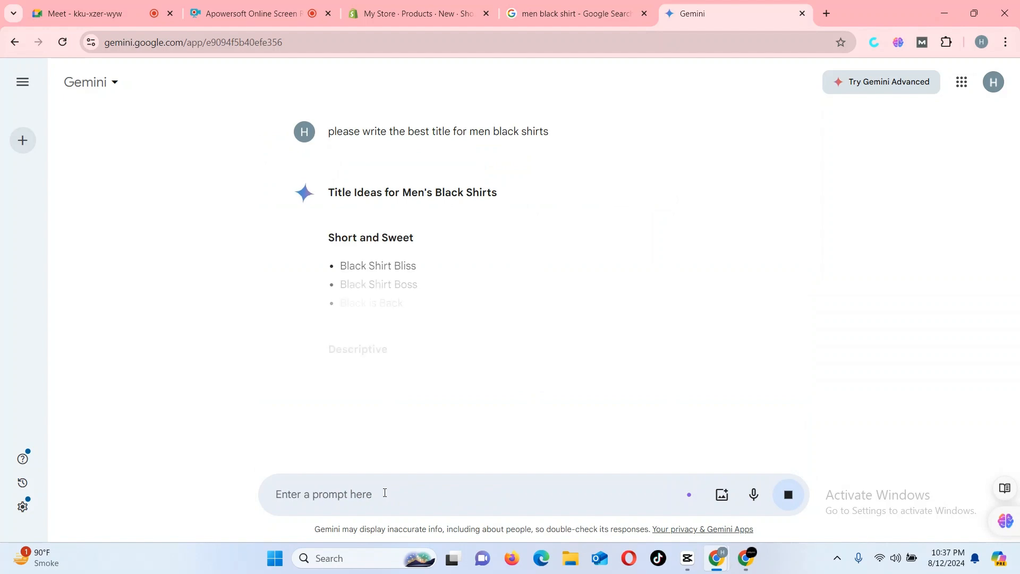
Send Gemini the follow-up request "rewrite for me best eye cachy title with best keywords"
text(rewru)
key(BackSpace)
key(BackSpace)
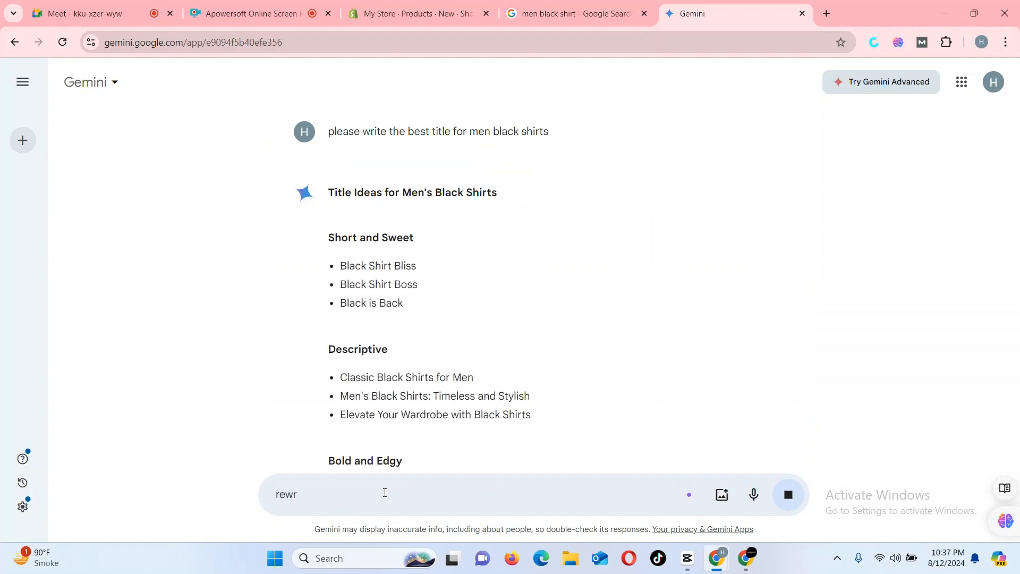
text(rite ag)
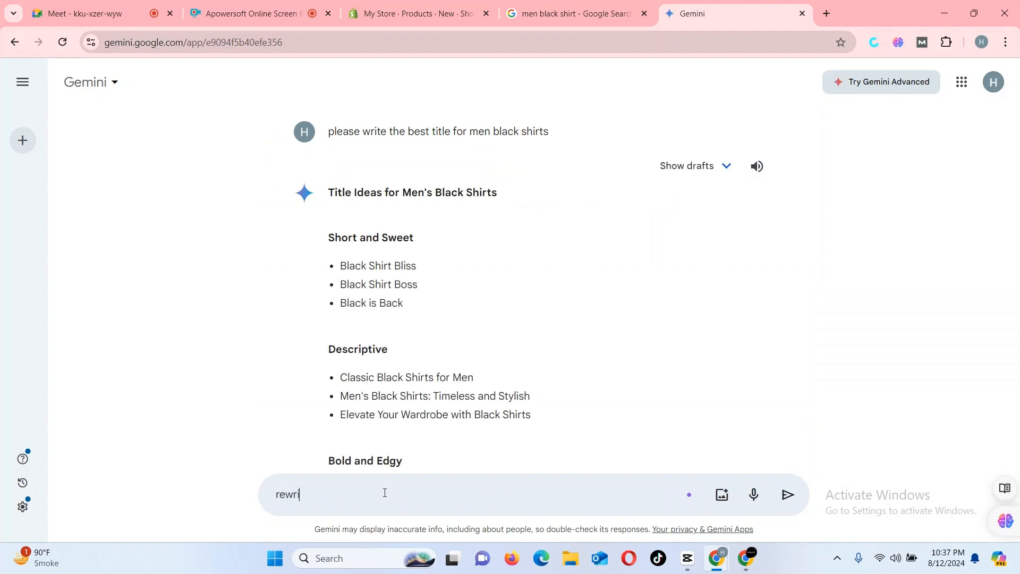
key(BackSpace)
key(BackSpace)
text(for me)
text(best eye cachy tiled)
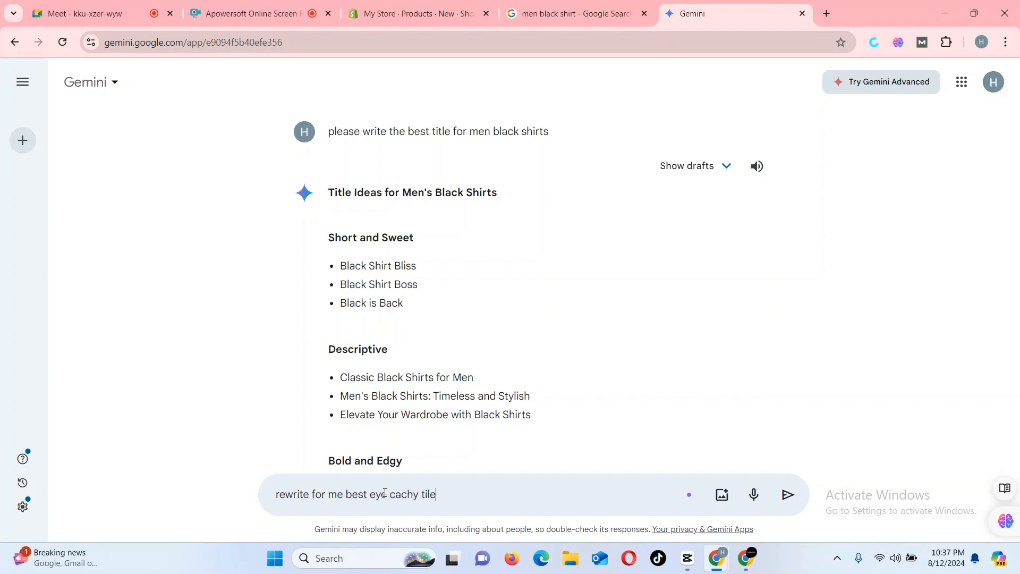
key(BackSpace)
key(BackSpace)
text(tle with best keywords)
key(Return)
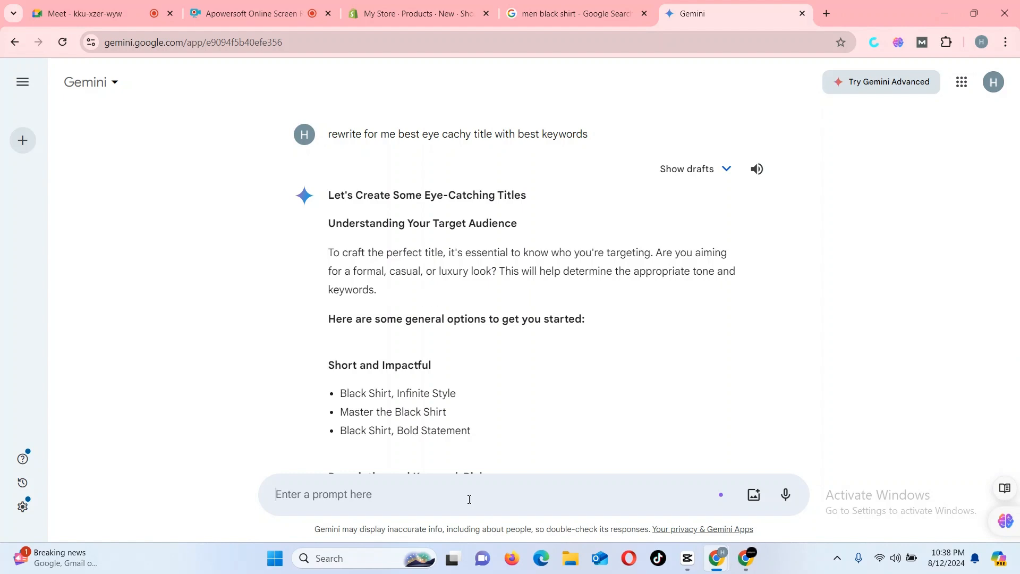
Narrow the title request by sending Gemini "formal shirts for men"
text(form)
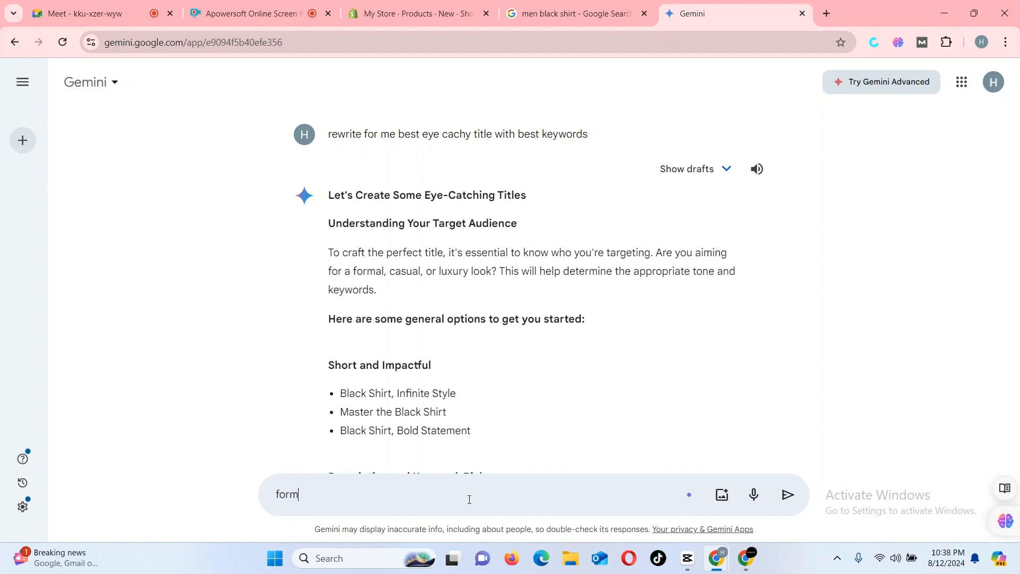
text(al shirts for men)
key(Return)
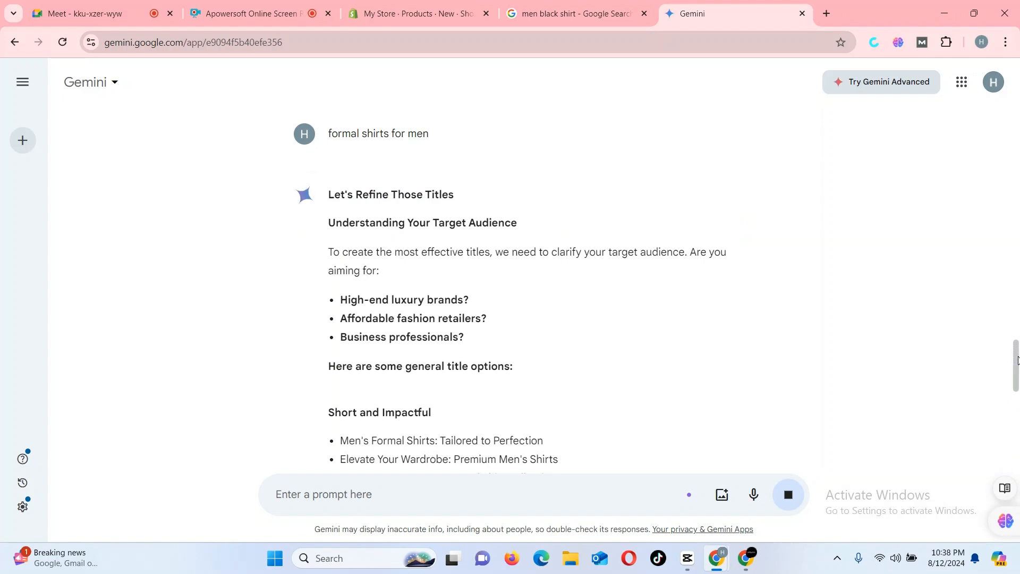
Copy Gemini's suggestion "Elevate Your Game: Men's High-Performance Dress Shirts" and replace the Shopify product title with it
drag(1017, 360, 1014, 407)
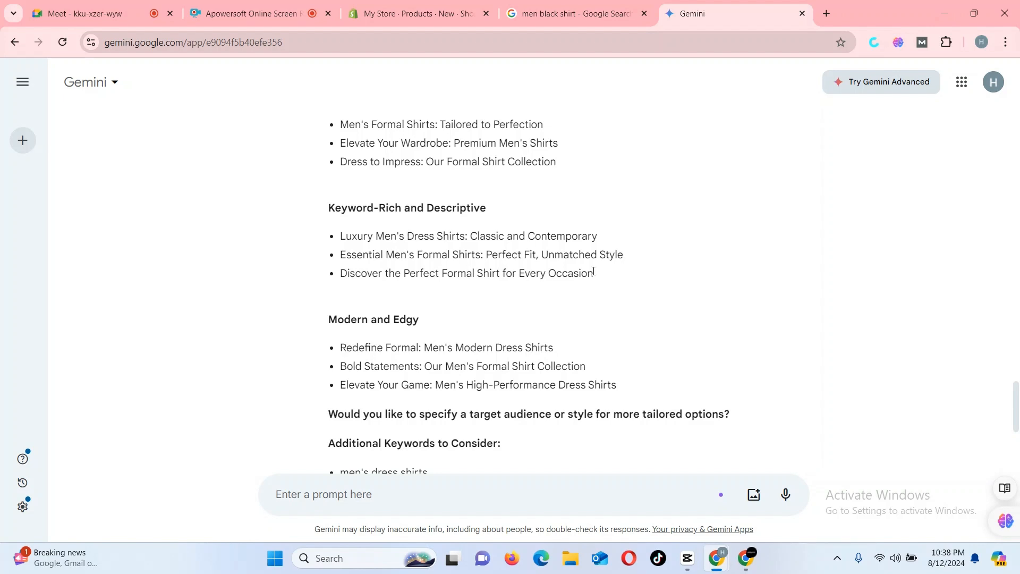
drag(593, 273, 348, 271)
click(414, 363)
drag(619, 388, 339, 389)
key(ctrl+c)
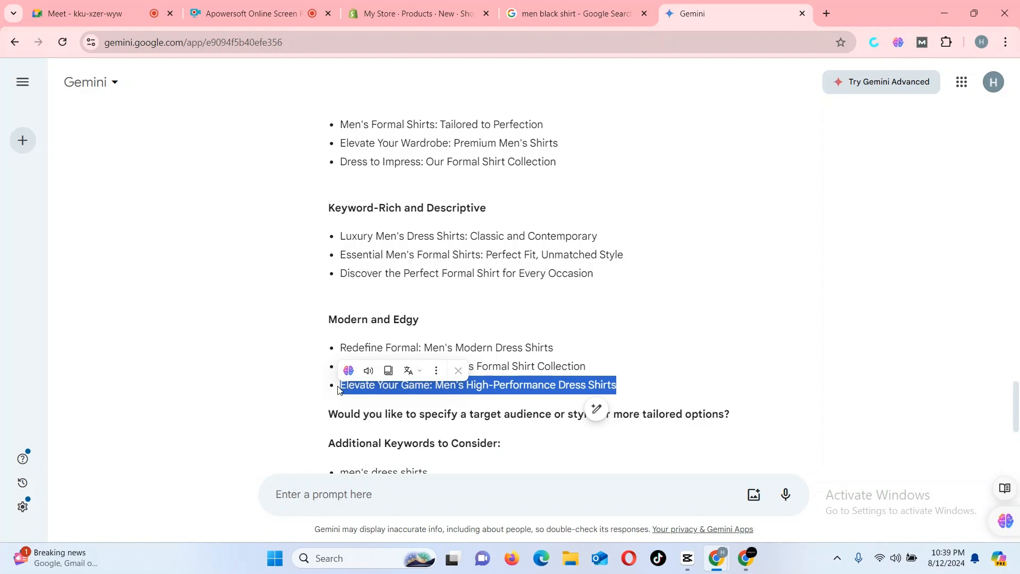
click(412, 11)
triple_click(393, 189)
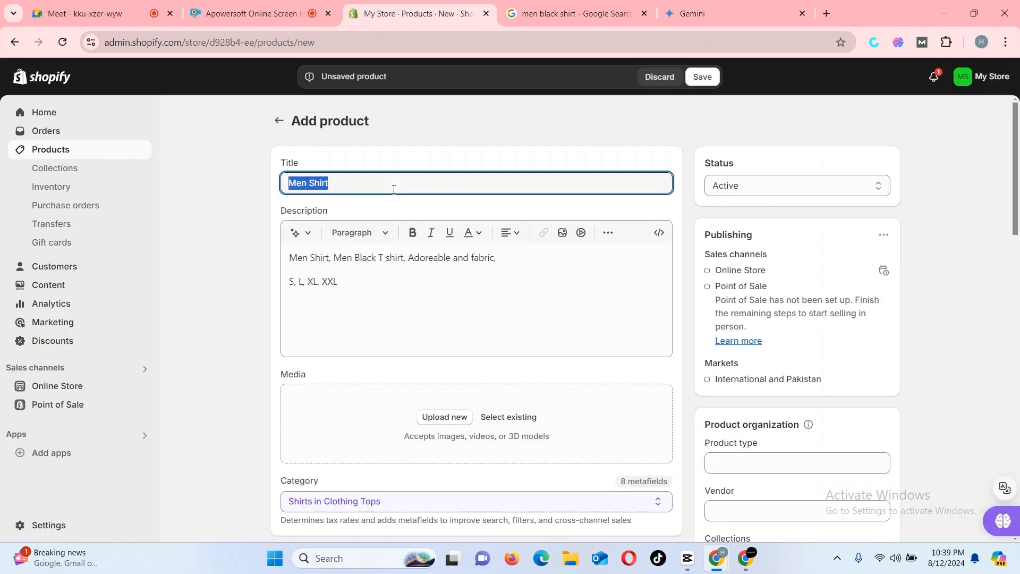
key(ctrl+v)
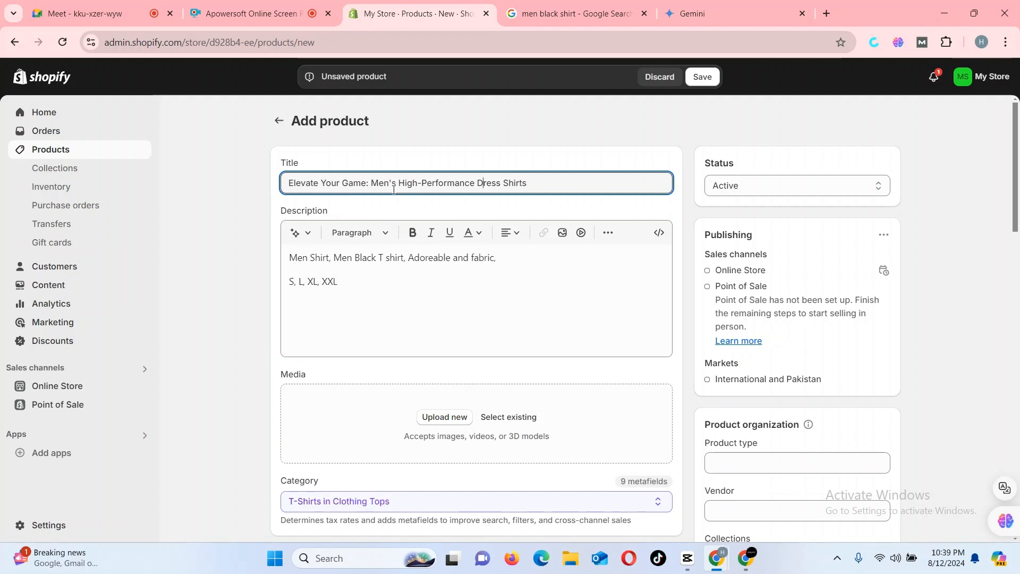
Replace "High-Performance" with "Formal" in the product title, checking Gemini's title suggestions for wording
key(BackSpace)
key(BackSpace)
key(BackSpace)
key(BackSpace)
key(BackSpace)
key(BackSpace)
key(BackSpace)
key(BackSpace)
key(BackSpace)
key(BackSpace)
key(BackSpace)
key(BackSpace)
key(BackSpace)
key(BackSpace)
key(BackSpace)
key(BackSpace)
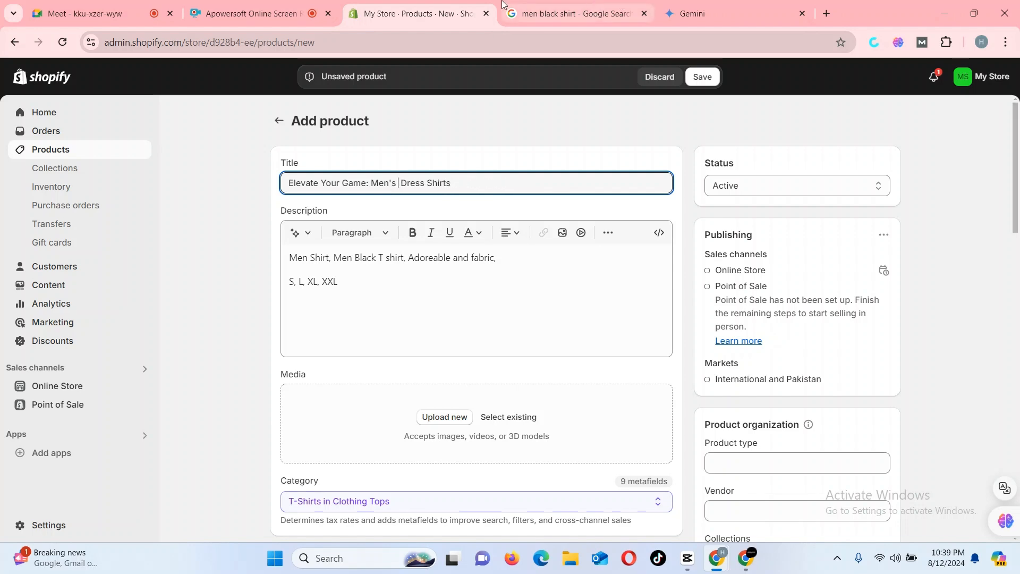
click(683, 7)
click(753, 212)
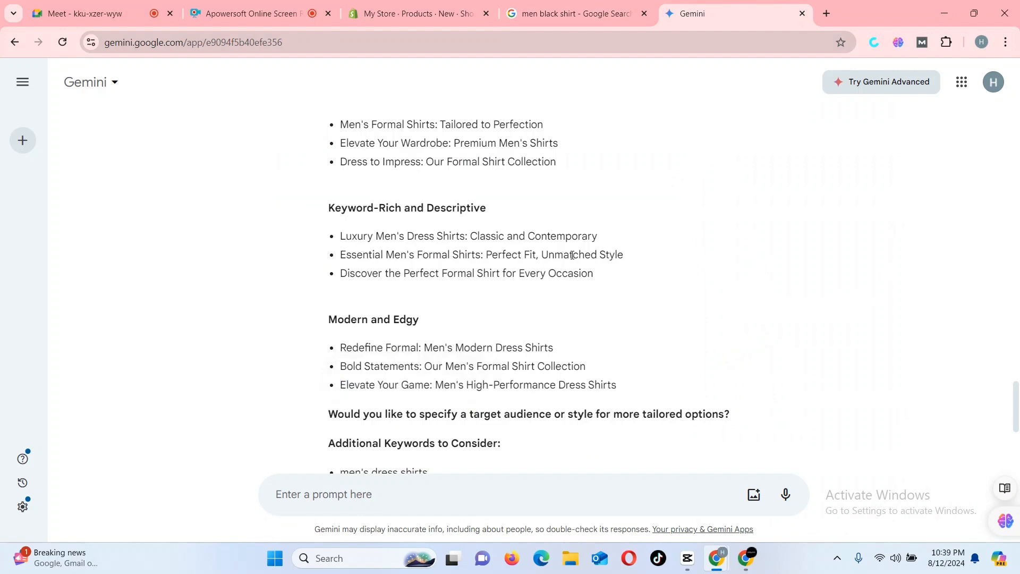
click(374, 8)
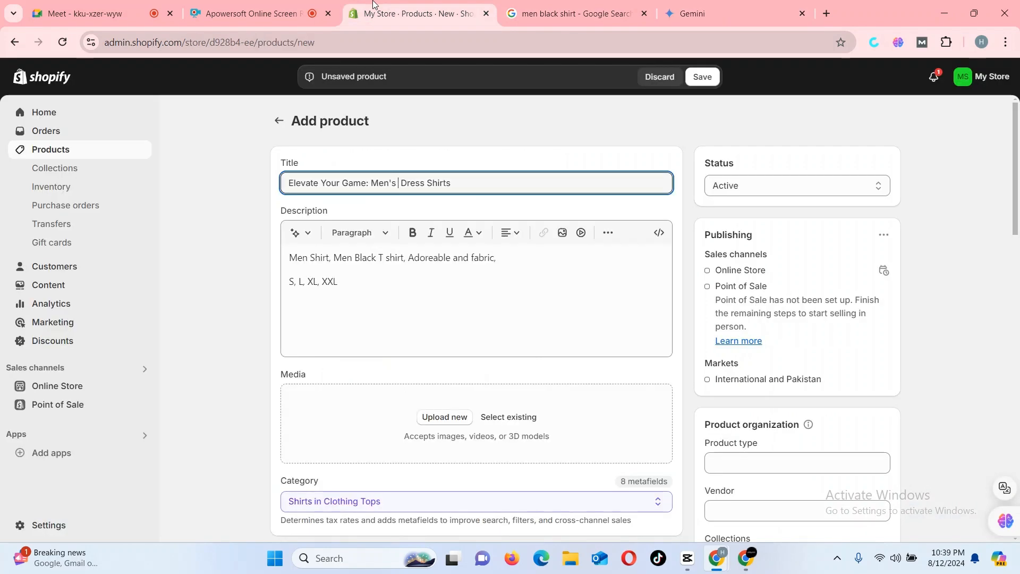
text(For )
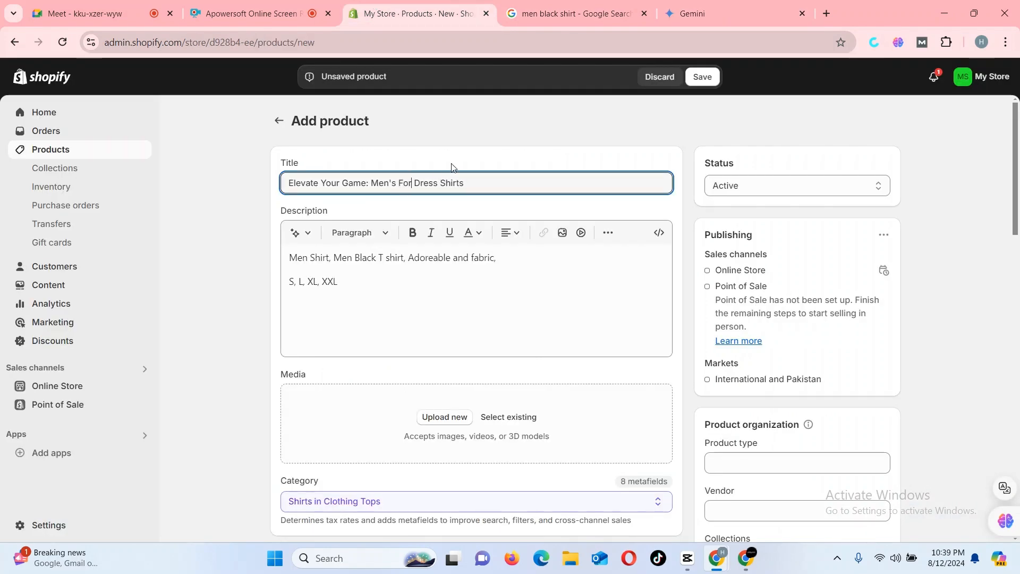
text(mal)
Check Google's related searches for black shirts and append "|Men Black Shirt in Pakistan" to the Shopify product title
click(562, 8)
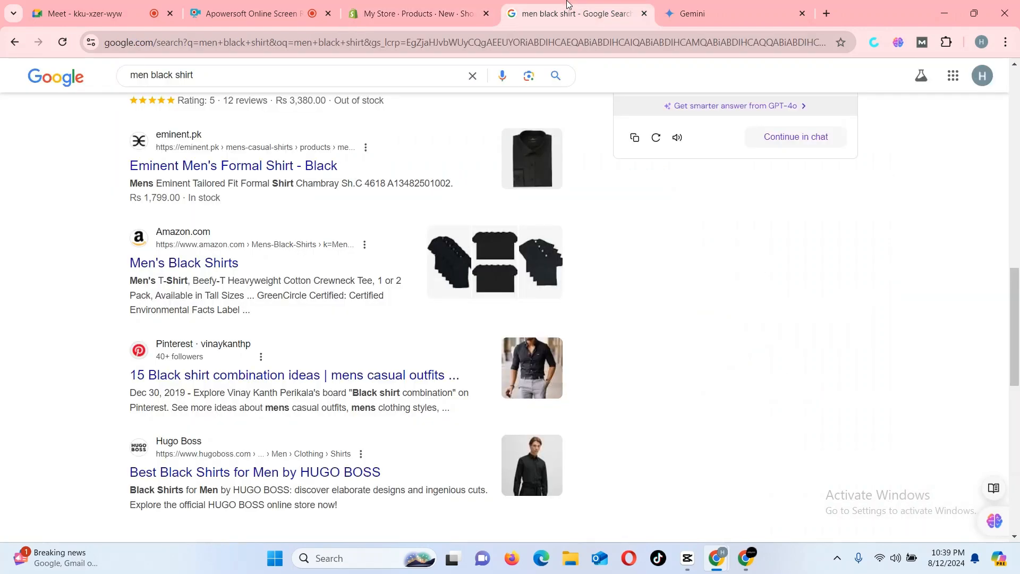
drag(1016, 278, 1016, 423)
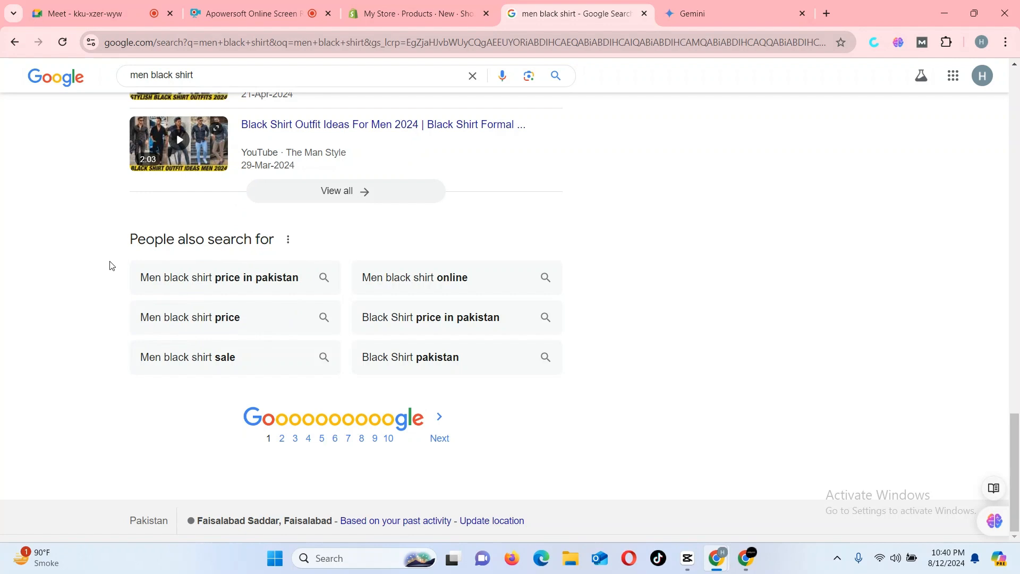
click(386, 2)
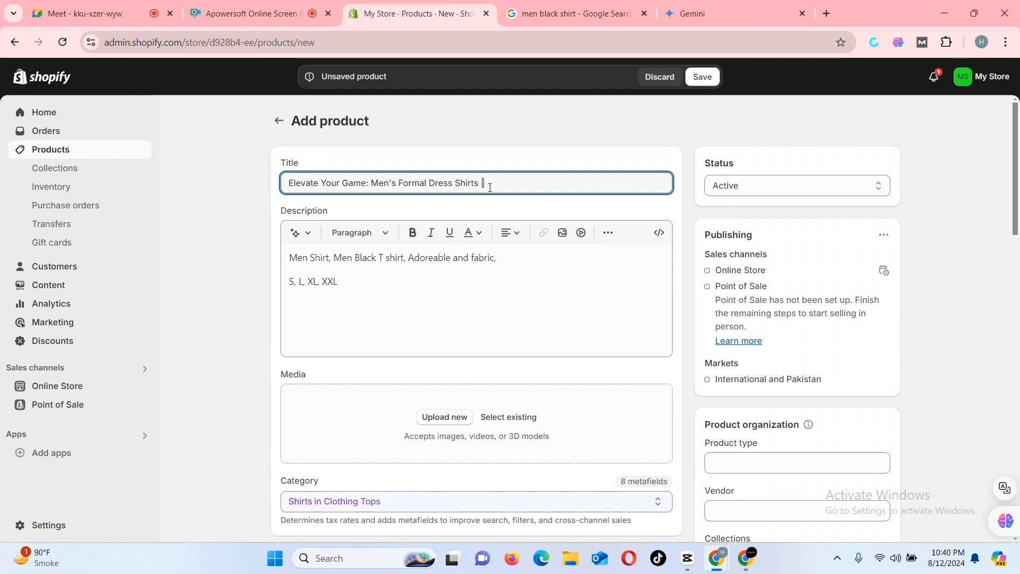
text(Men Black Shirt)
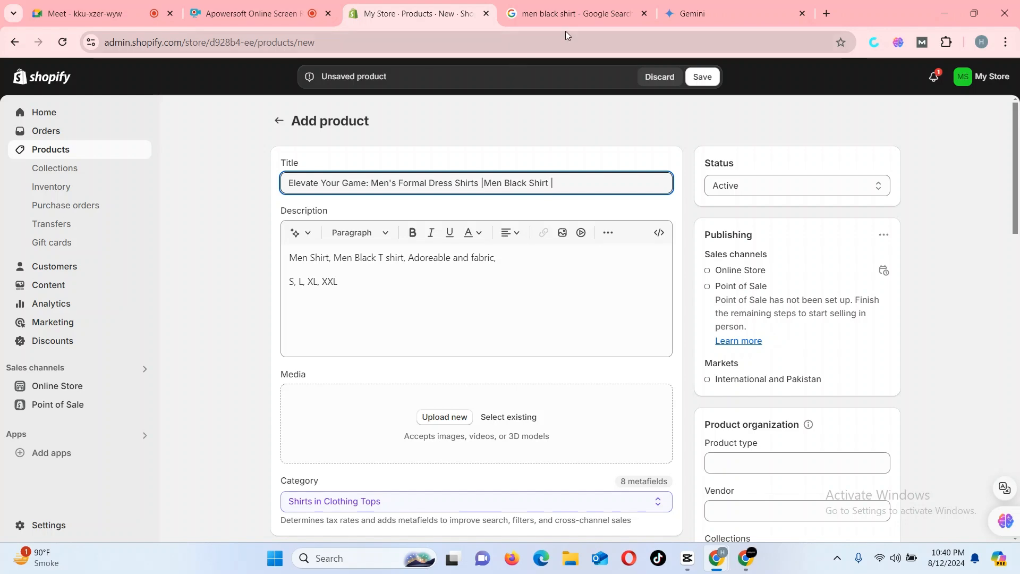
click(579, 5)
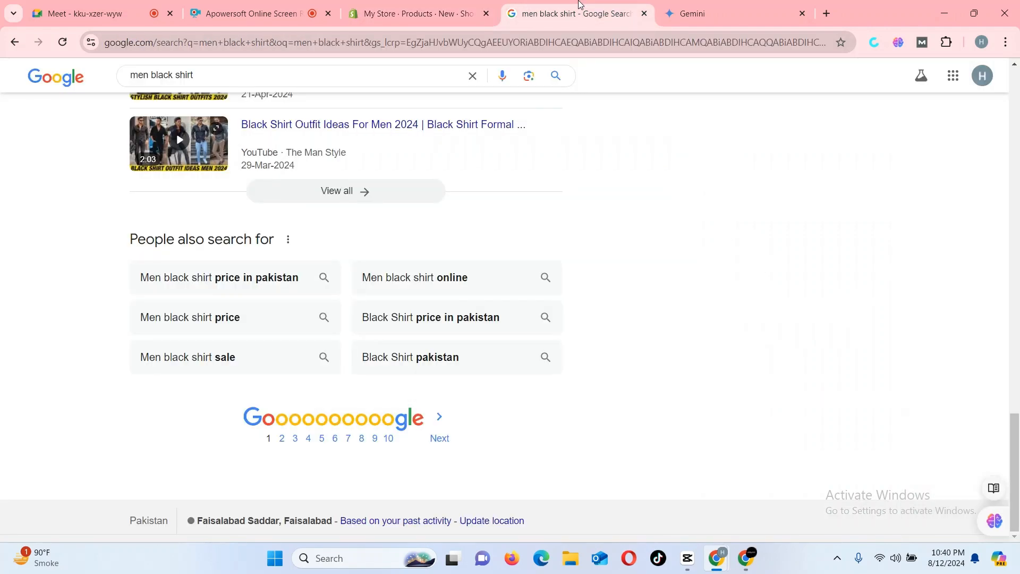
click(358, 8)
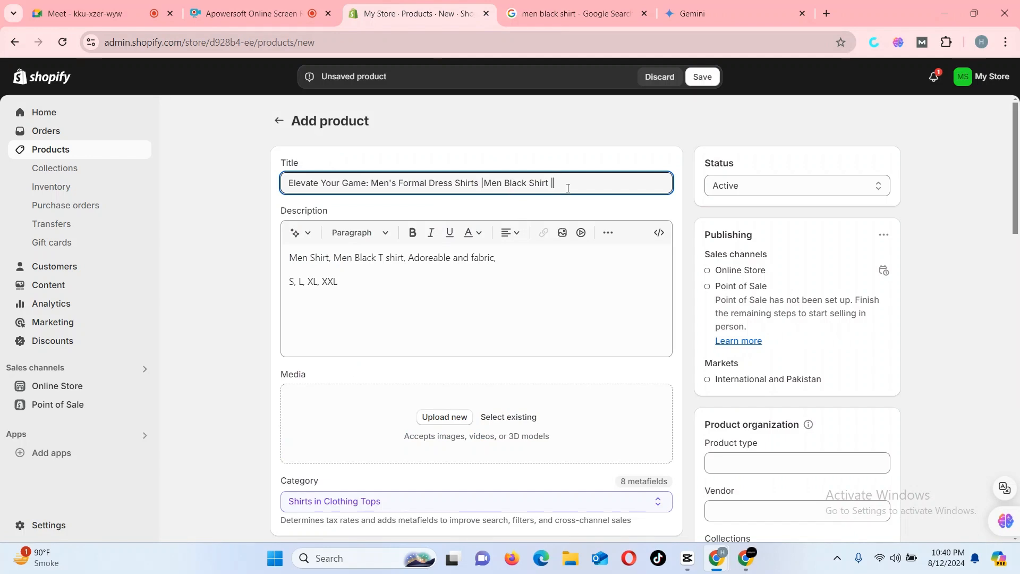
text(in Pakistan)
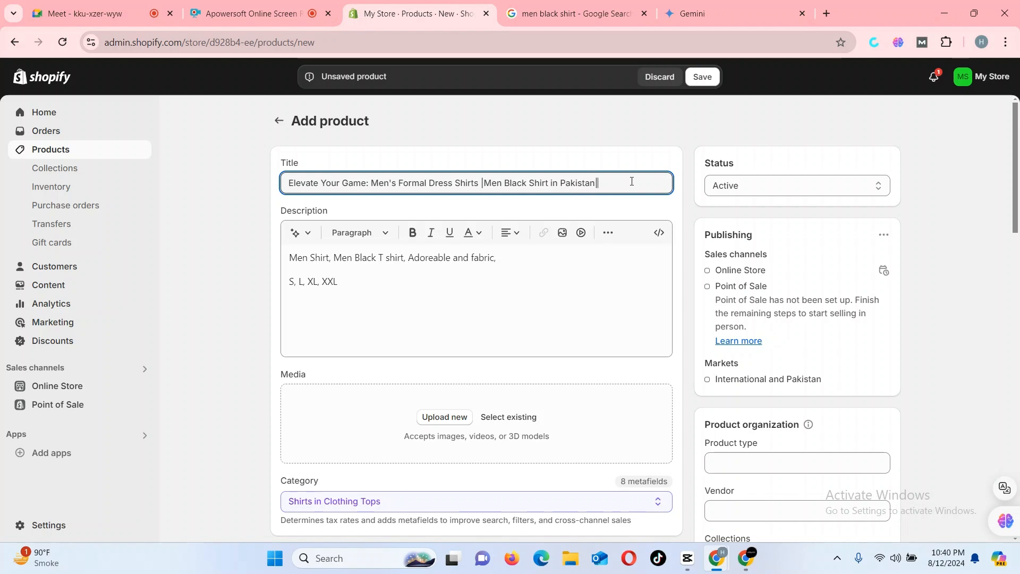
Look through the Google results for more title keywords and remove the trailing separator after "Pakistan" in the Shopify product title
click(558, 12)
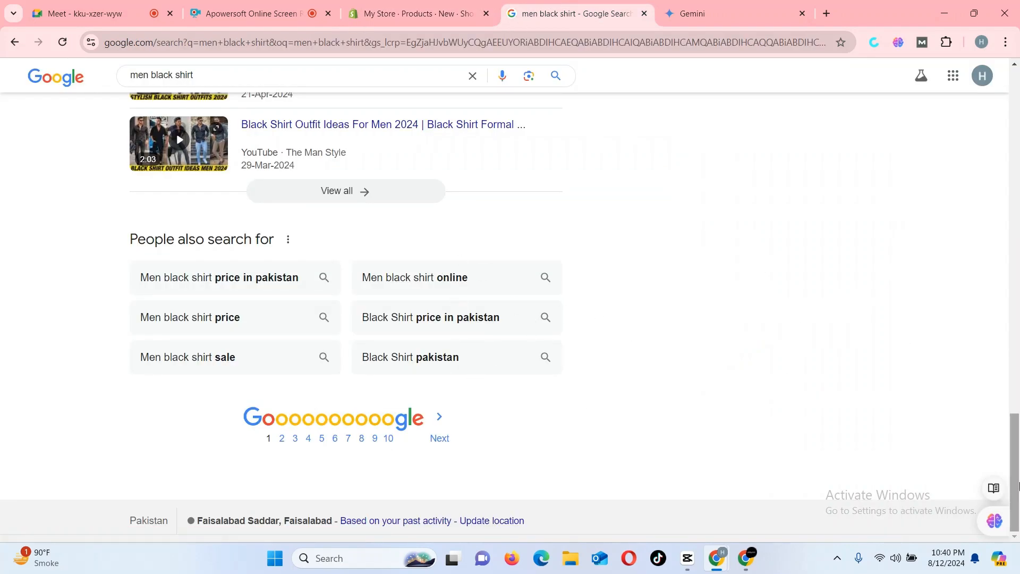
drag(1016, 480, 1018, 349)
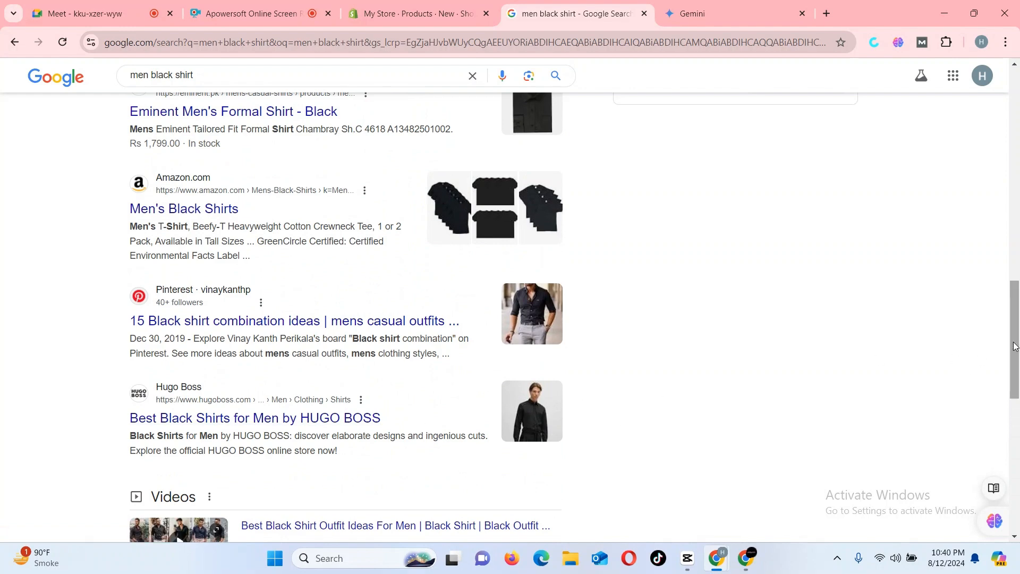
drag(1017, 344, 1017, 245)
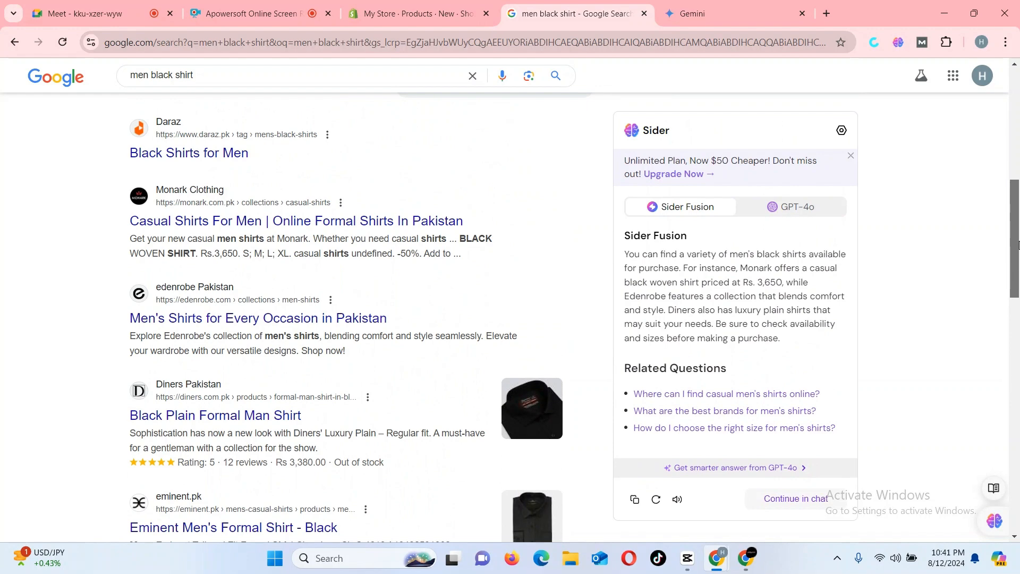
click(396, 14)
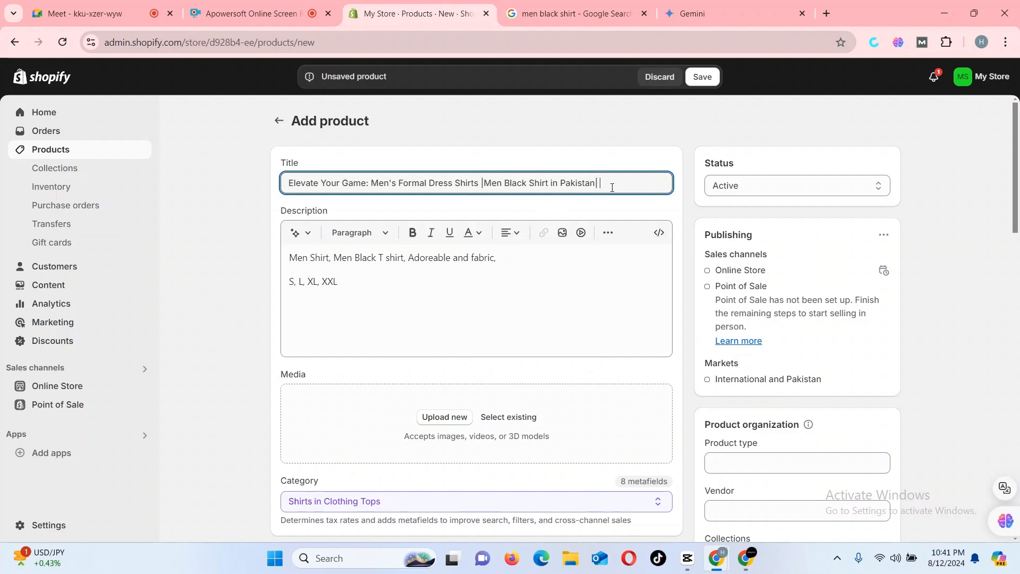
click(528, 219)
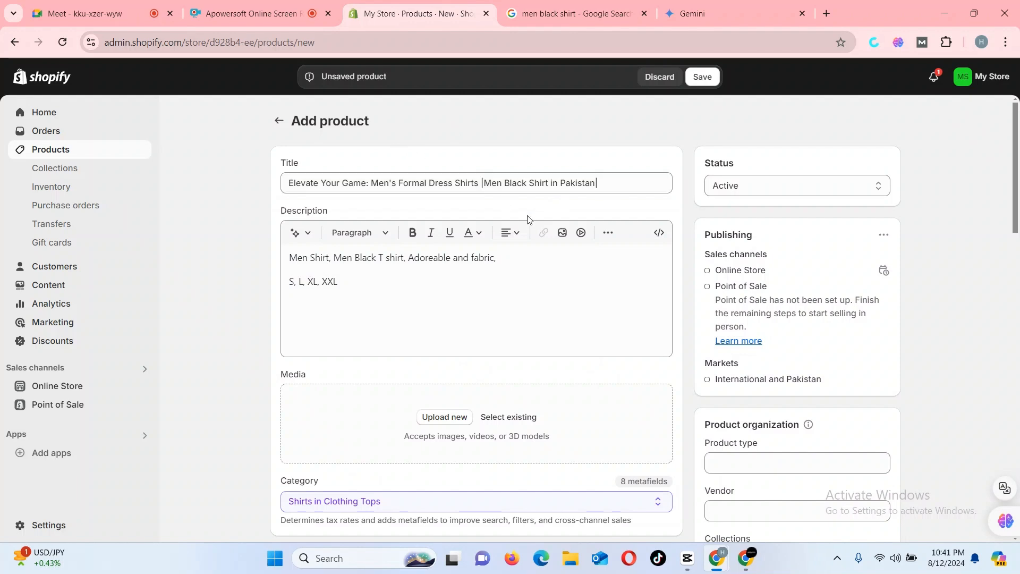
click(615, 191)
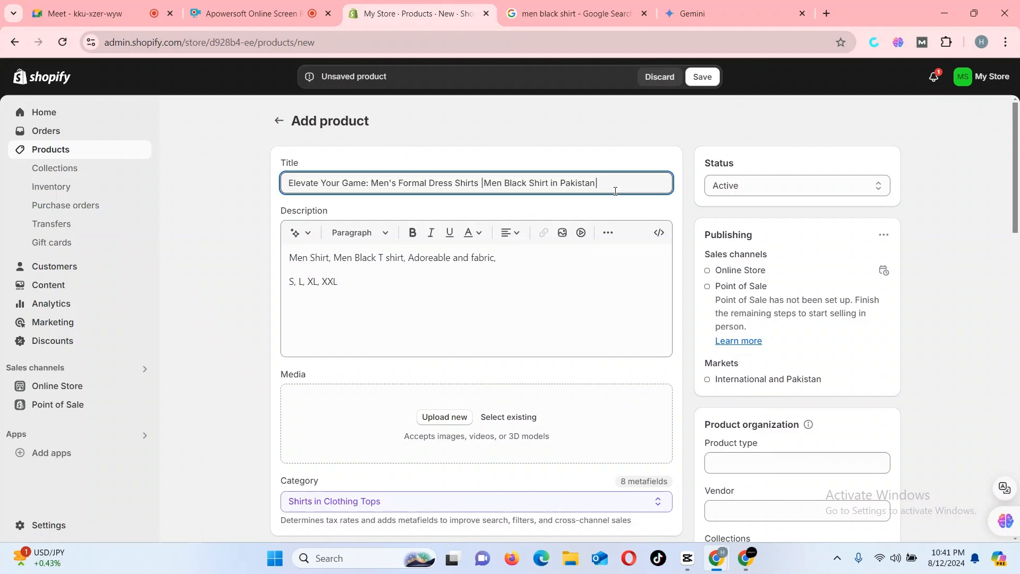
key(BackSpace)
key(BackSpace)
text(n)
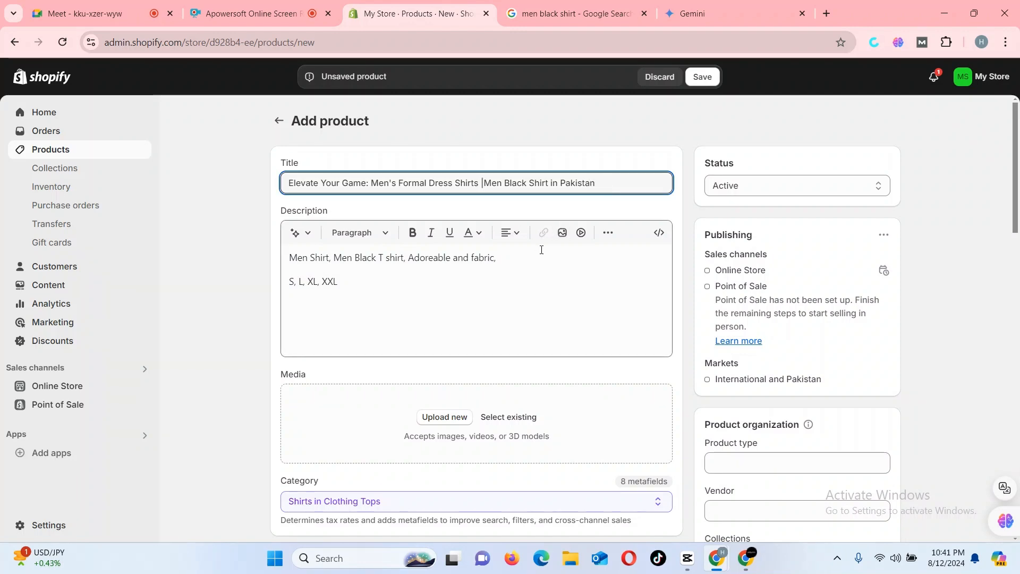
Switch to Gemini and send the request "plaese write the best seo optimise description for me"
key(ctrl+Tab)
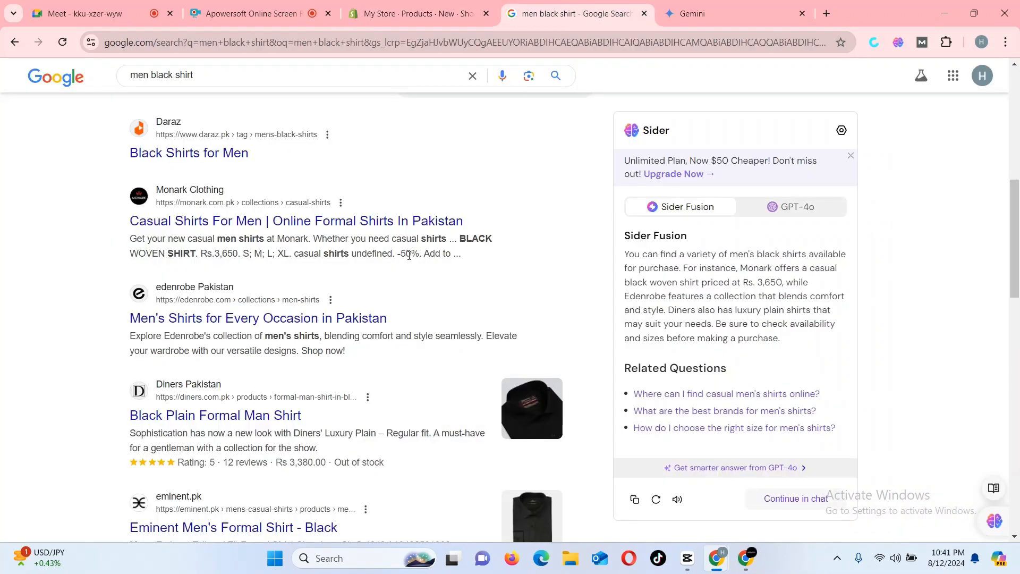
click(673, 4)
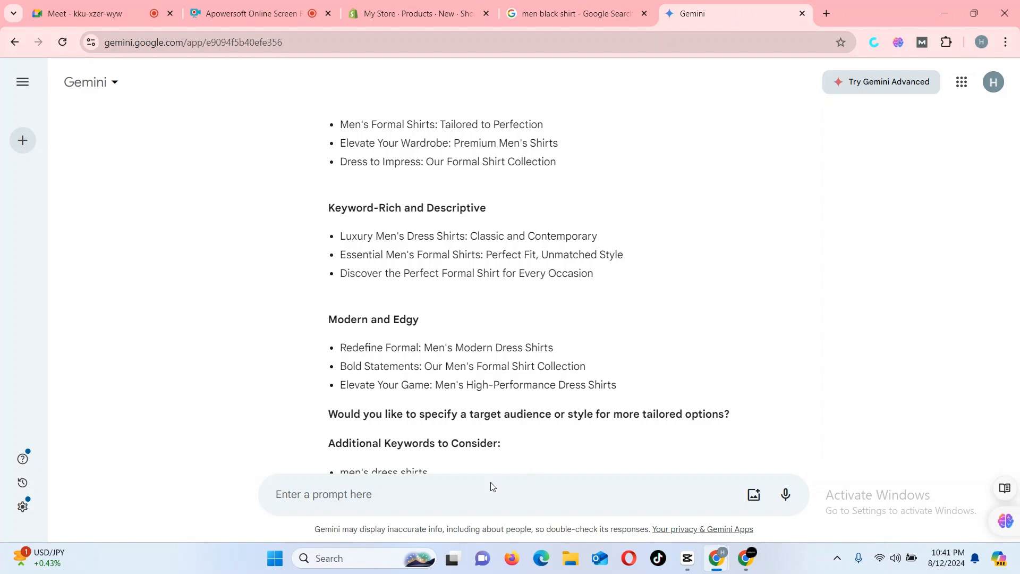
text(plaese)
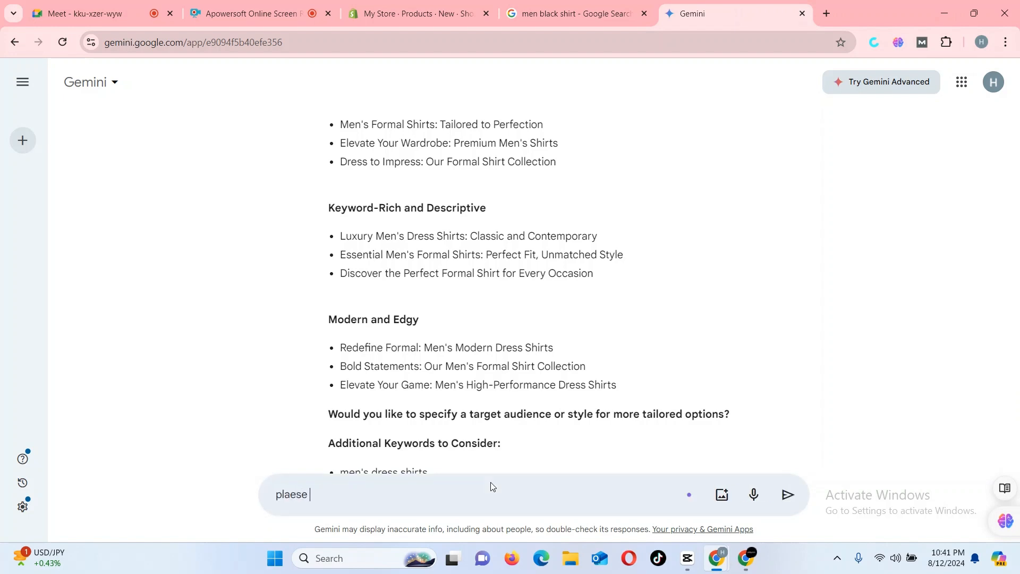
text( write the b)
text(as)
key(BackSpace)
key(BackSpace)
text(est seo optimise)
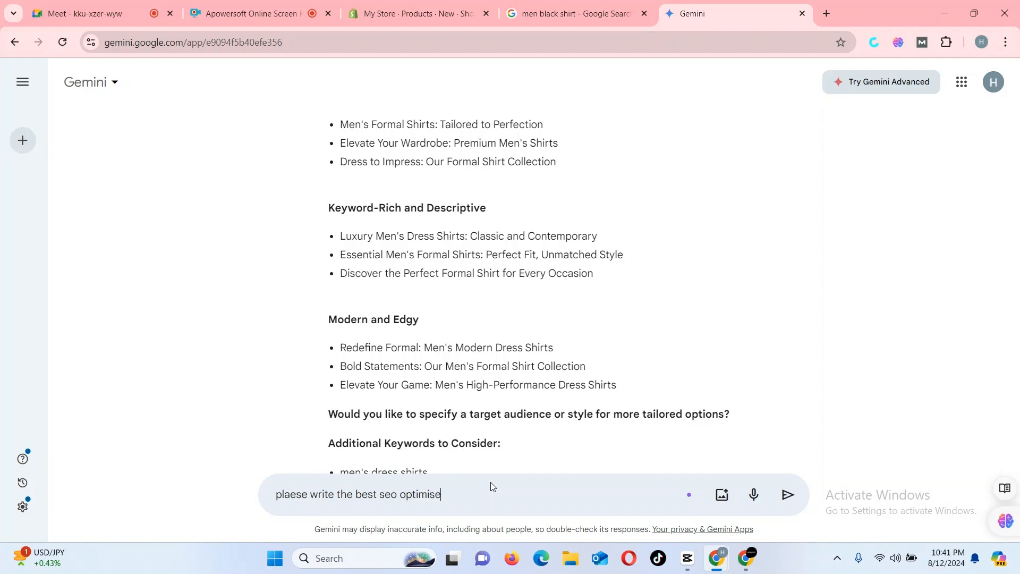
text( d)
key(BackSpace)
text(description for me)
key(Return)
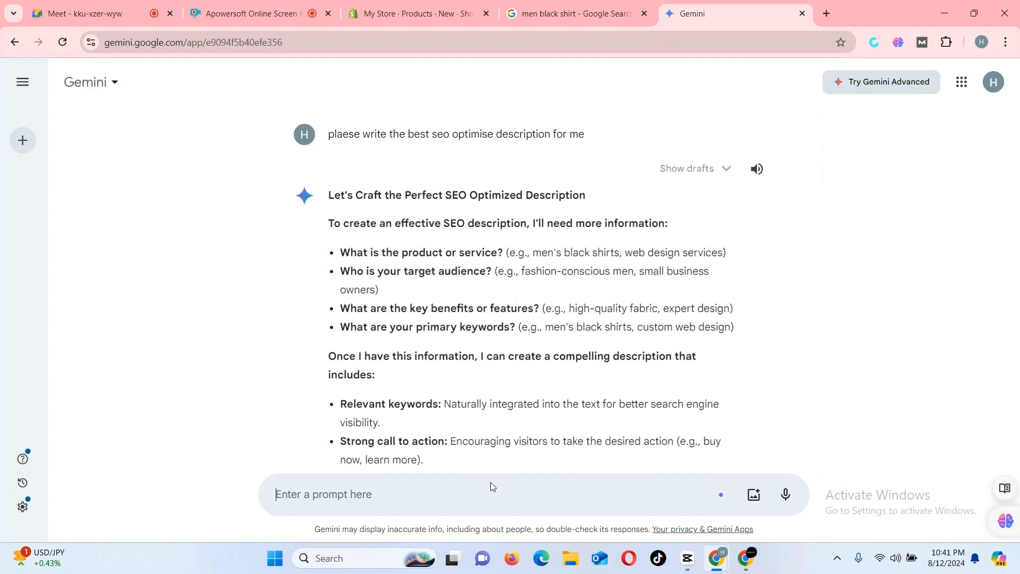
Give Gemini the product context by sending "shopify store in pakistan formal , casual shirts for men"
text(sm)
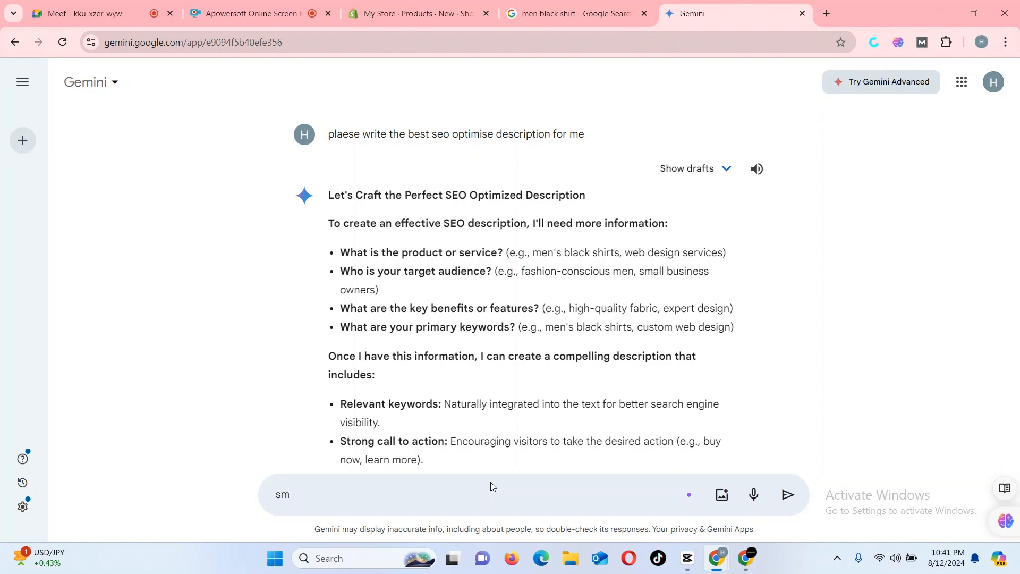
key(BackSpace)
key(BackSpace)
text(in)
key(BackSpace)
key(BackSpace)
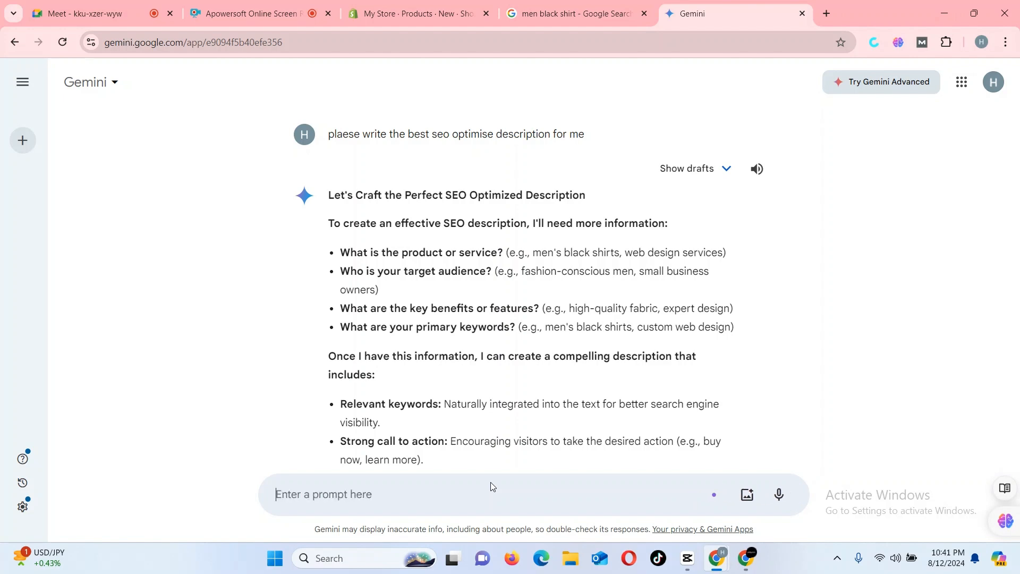
text(shopify)
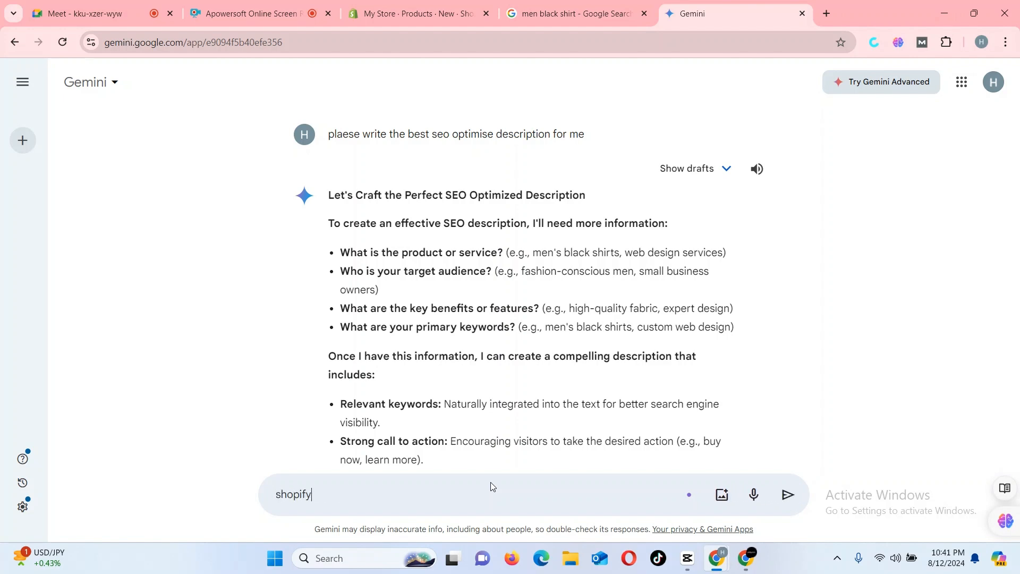
text( store in pakistan)
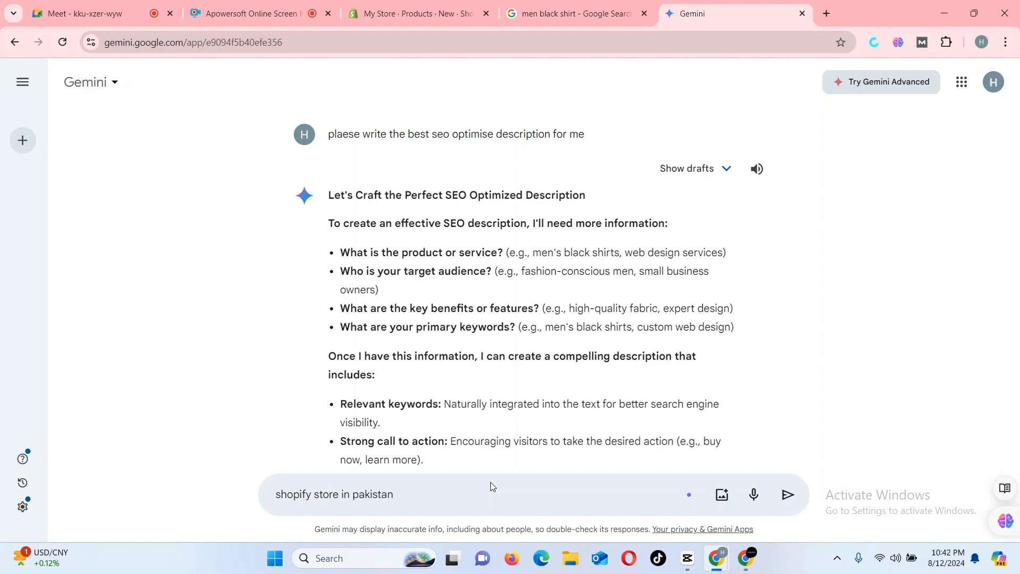
text( formal , casual shirts for men)
key(Return)
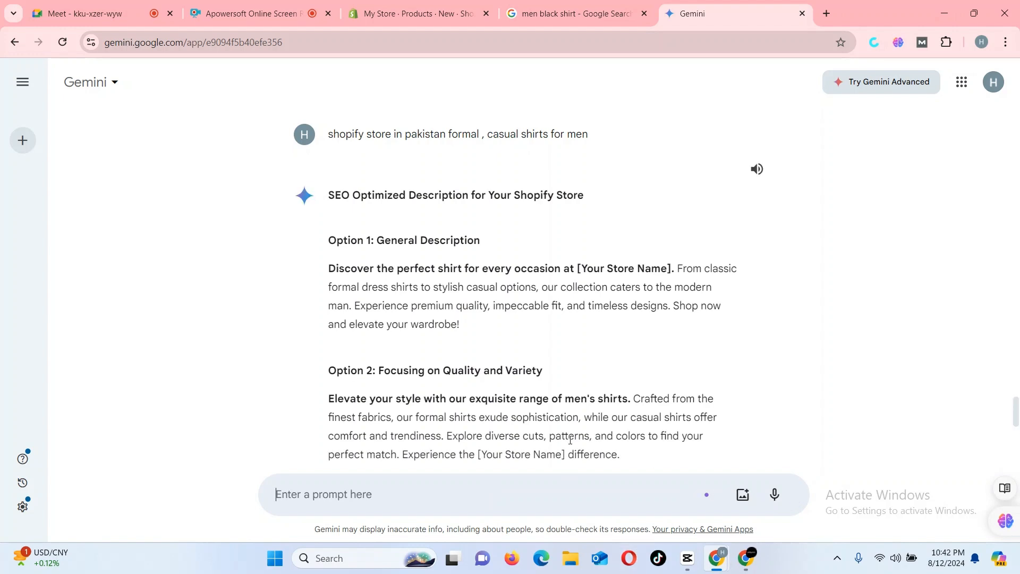
Copy the non-bold text of Gemini's Option 1 description and paste it below the sizes in the Shopify product description
scroll(580, 362, down, 2)
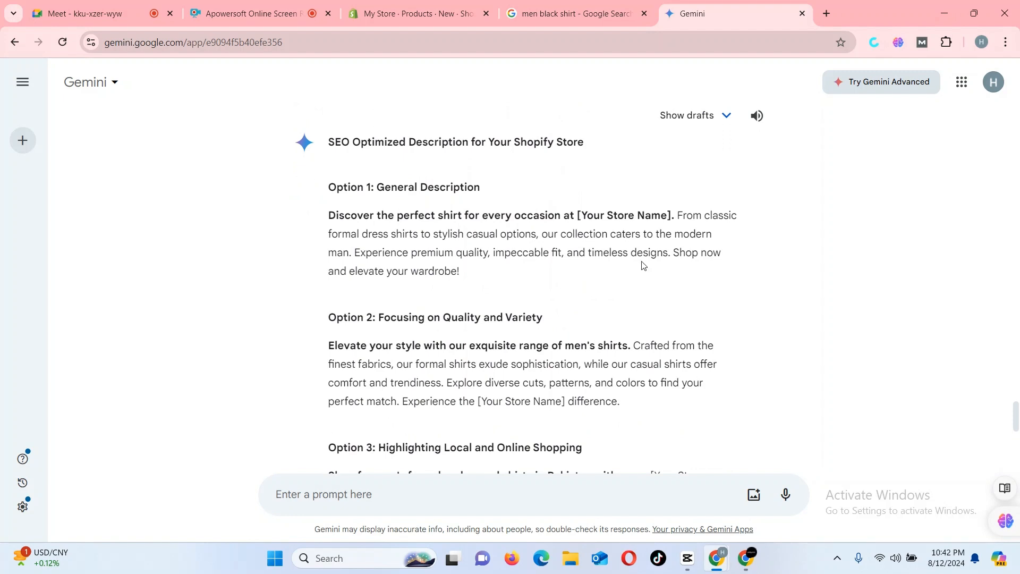
drag(677, 215, 724, 273)
key(ctrl+c)
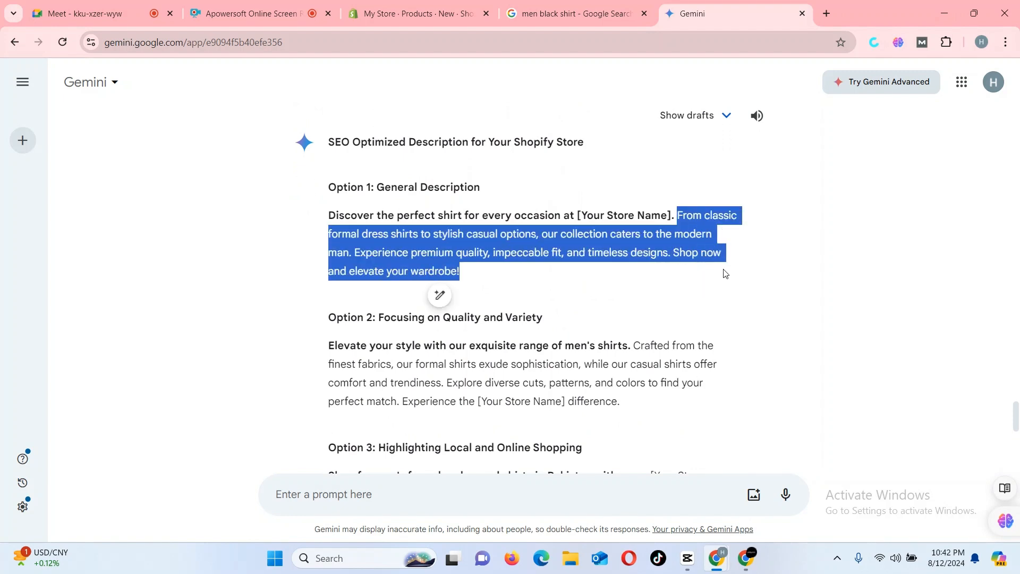
click(377, 7)
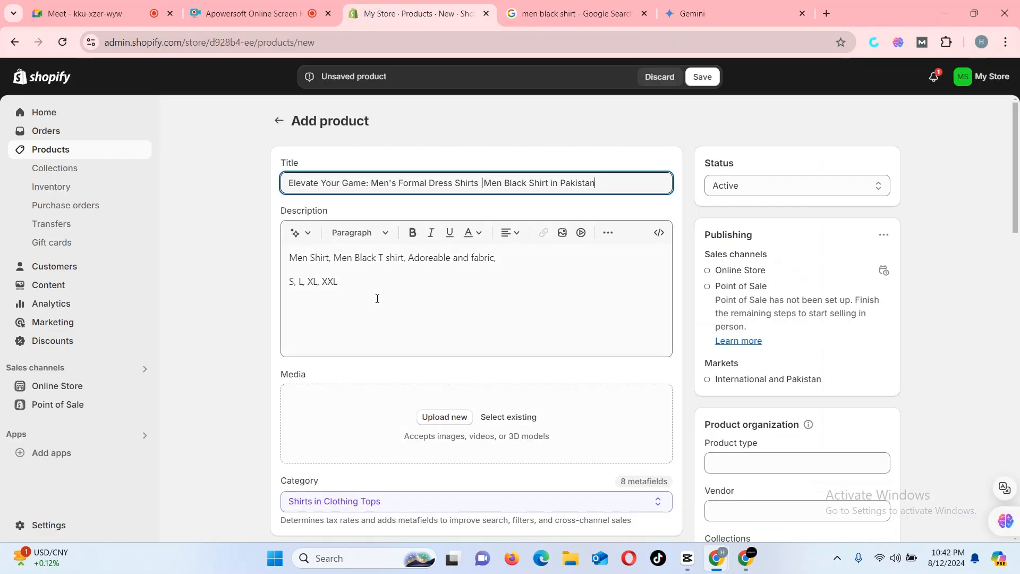
click(296, 282)
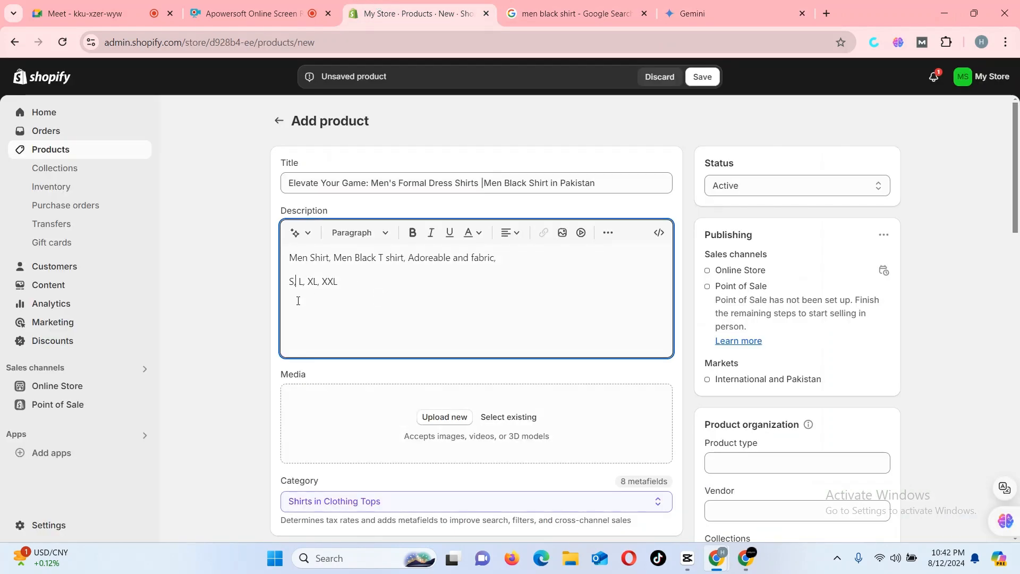
click(364, 281)
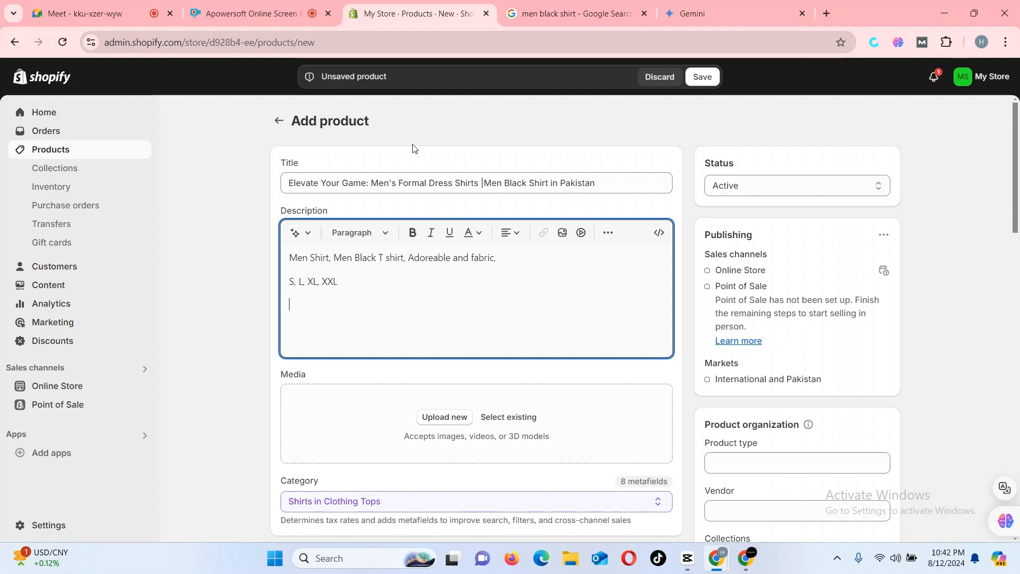
click(543, 17)
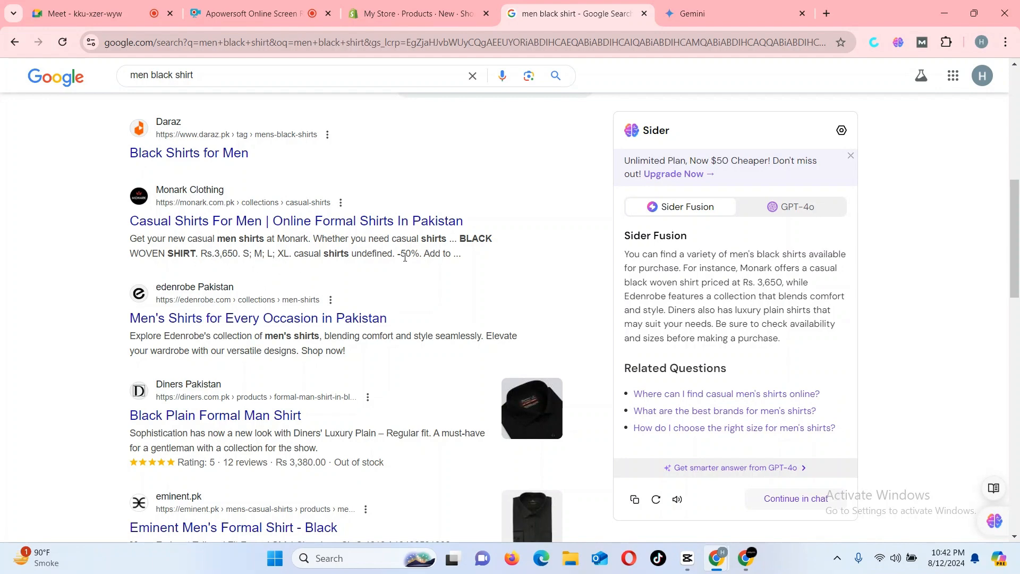
click(446, 13)
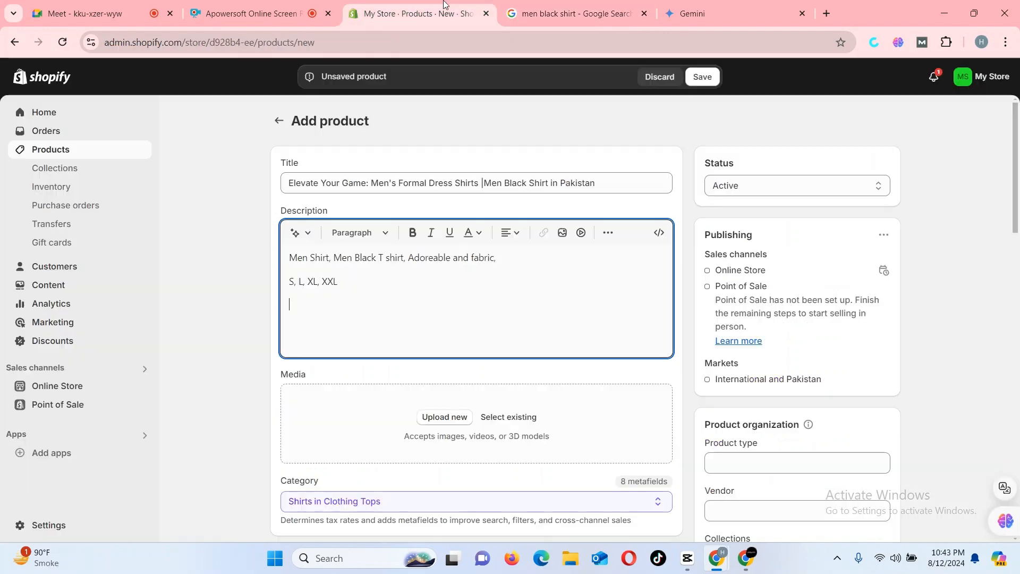
key(ctrl+v)
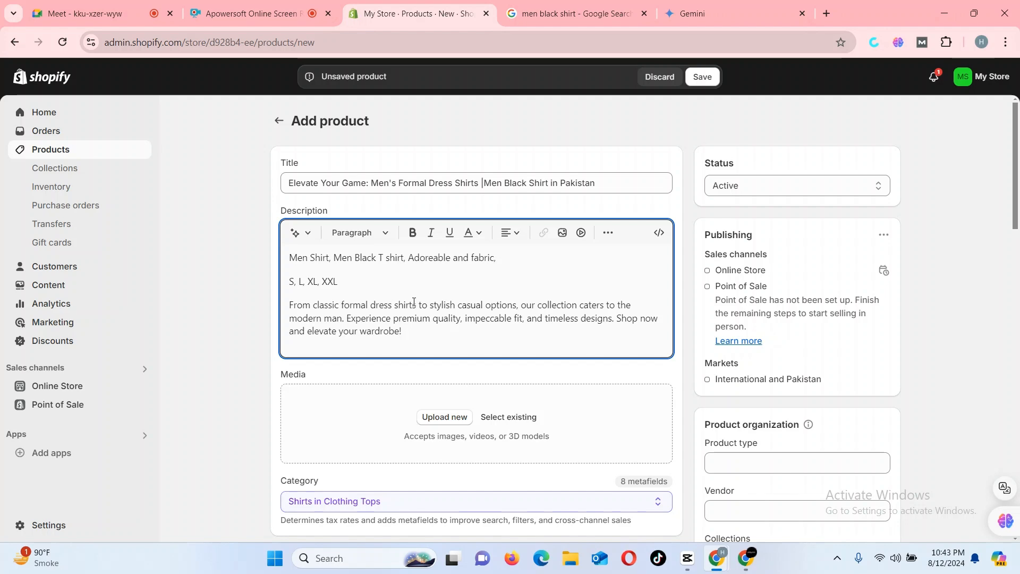
Append ", 50% Off" to the sizes line and add the hashtag "#blackmenshirts" at the end of the product description
click(374, 286)
text(50% )
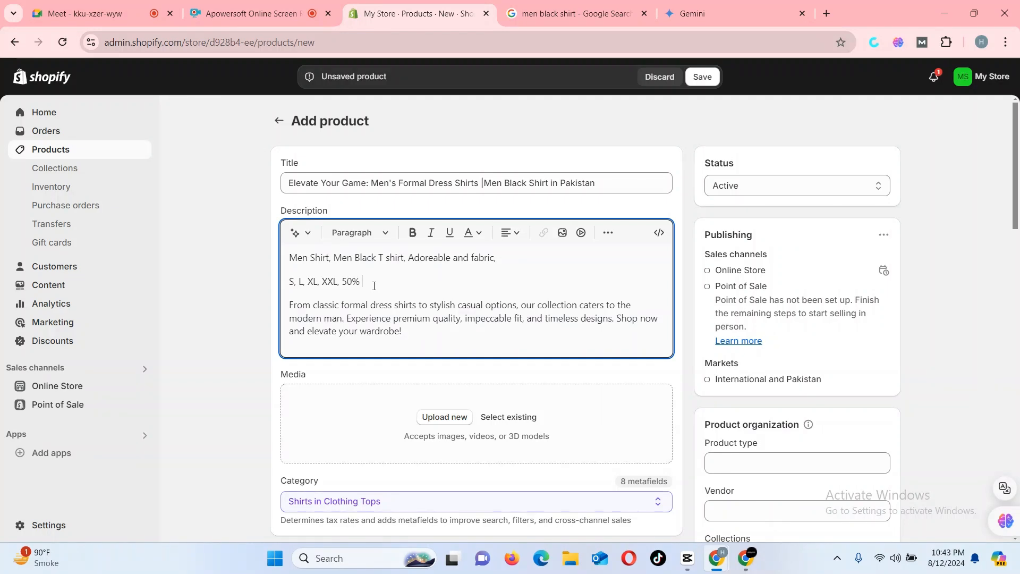
text(Off)
key(Return)
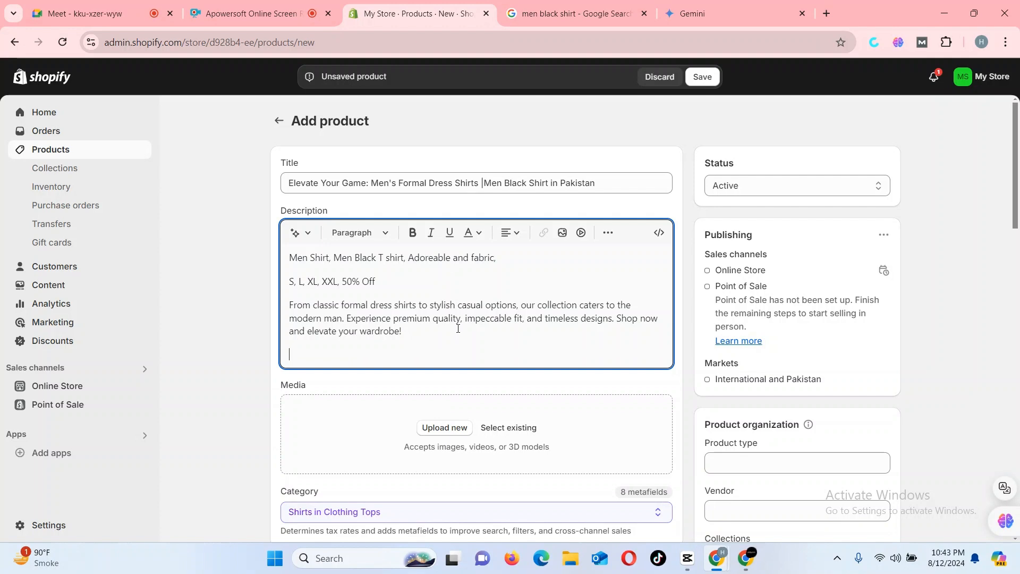
text(#blackmenshirts #)
key(BackSpace)
key(BackSpace)
Upload the image kiss_a59d8e from the Downloads folder as the product media
drag(1018, 183, 1018, 245)
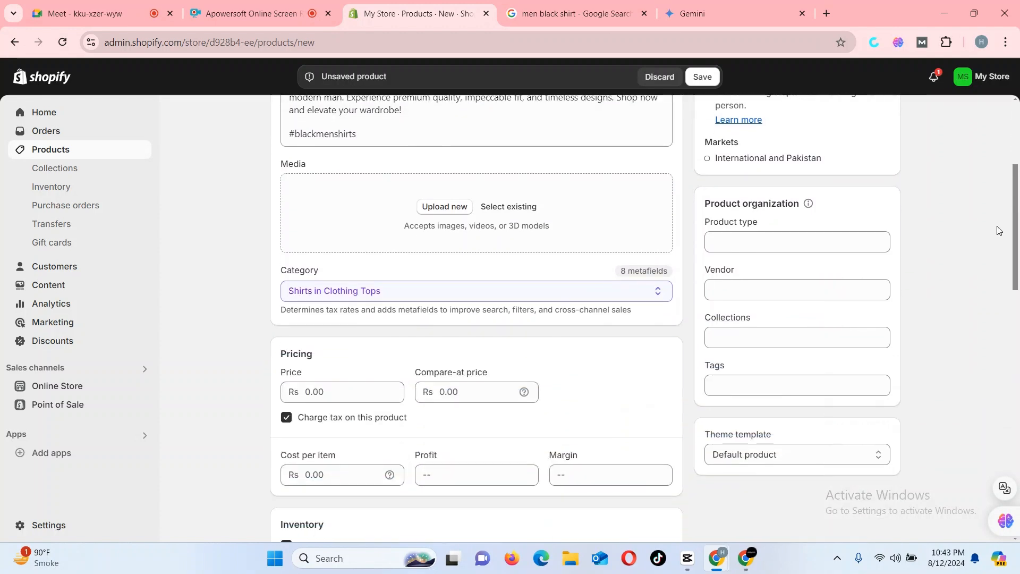
click(445, 209)
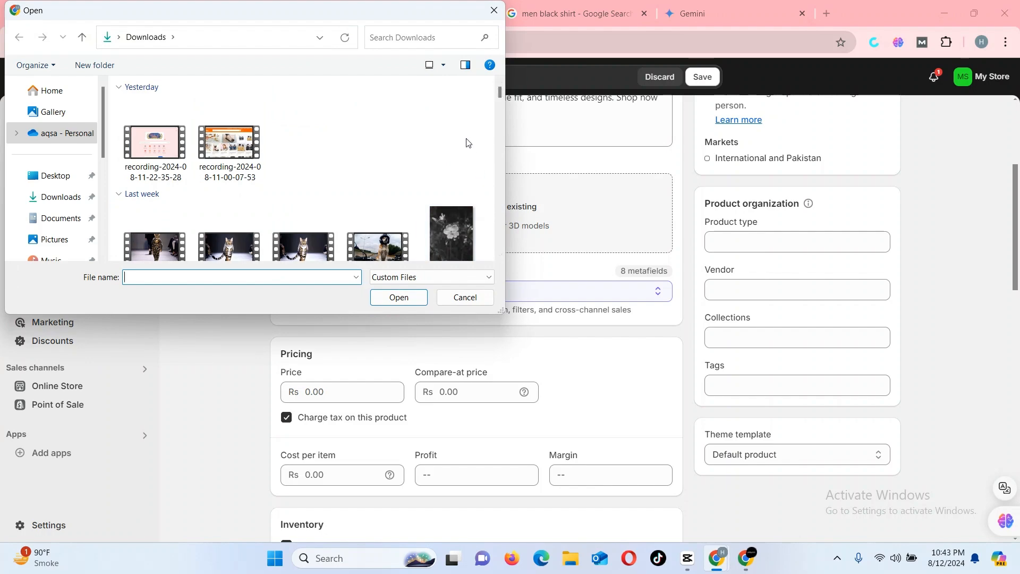
drag(502, 93, 511, 145)
click(315, 223)
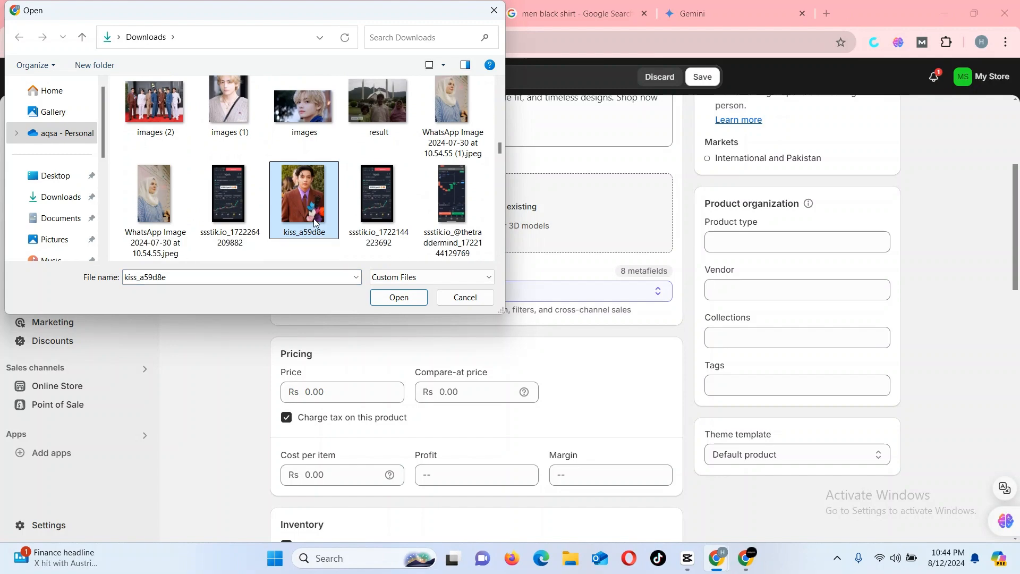
double_click(315, 223)
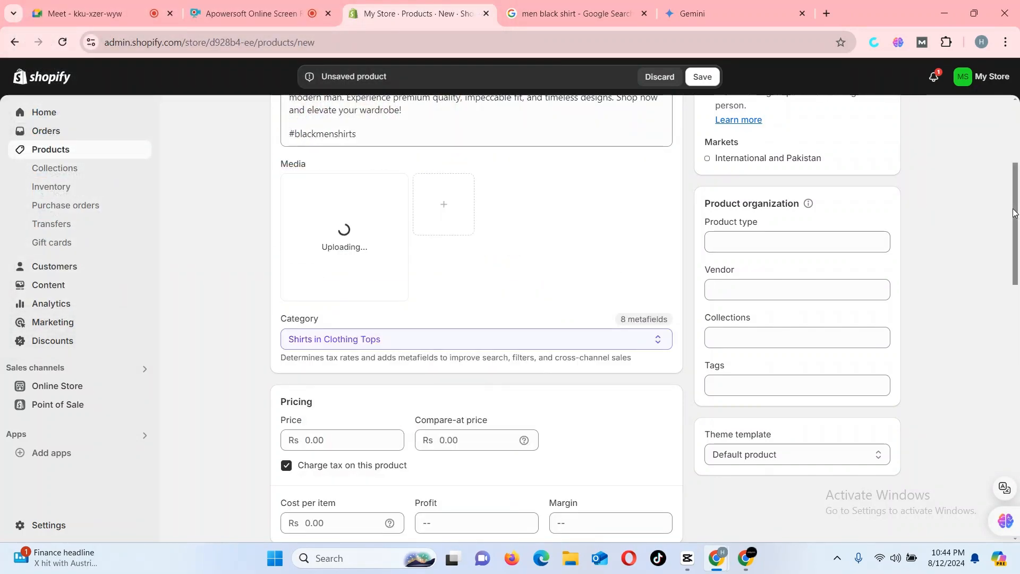
Set the product's price to Rs 3000, compare-at price to Rs 1500 and cost per item to Rs 800
drag(1014, 213, 1017, 274)
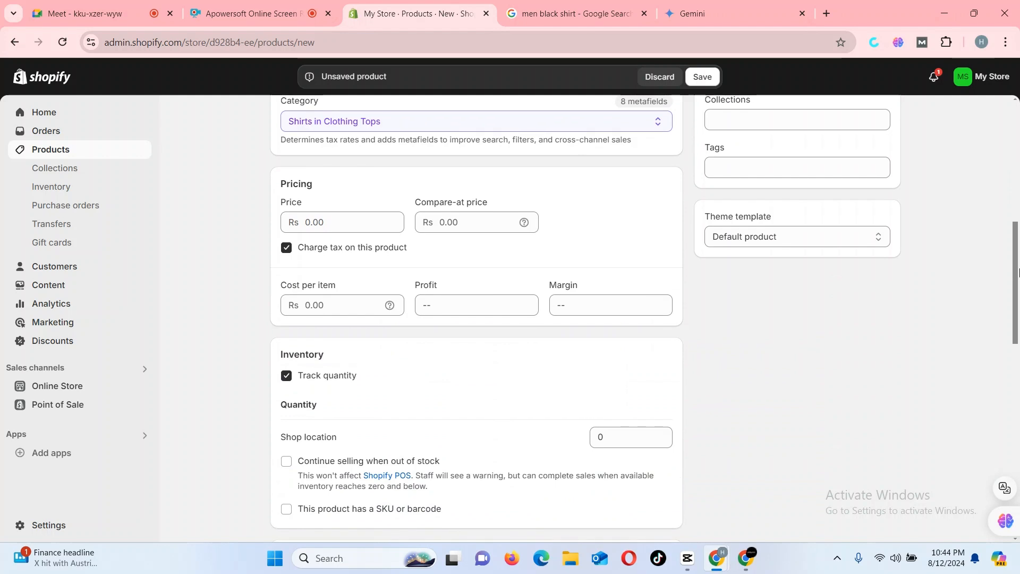
click(383, 228)
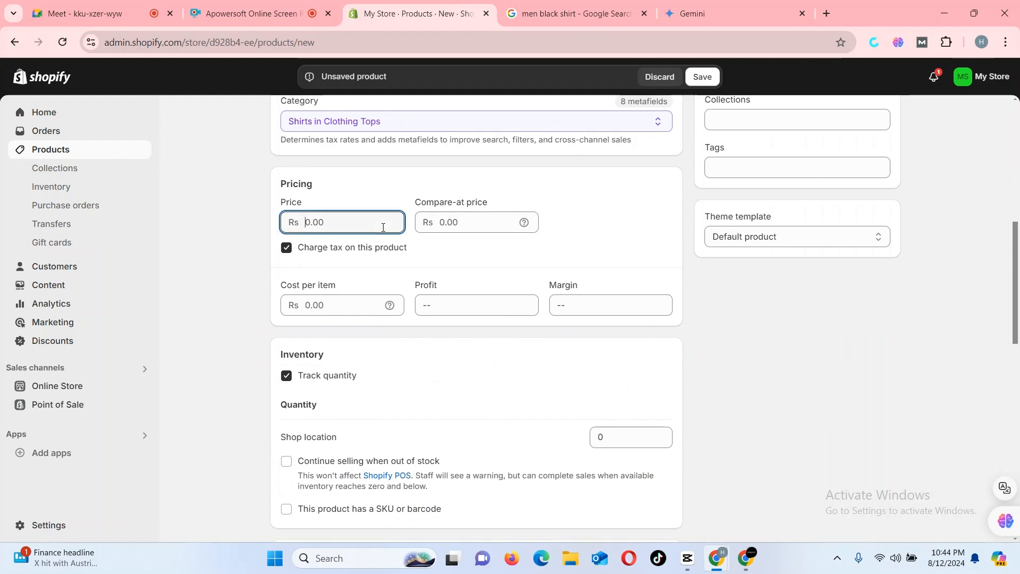
text(3000)
click(482, 226)
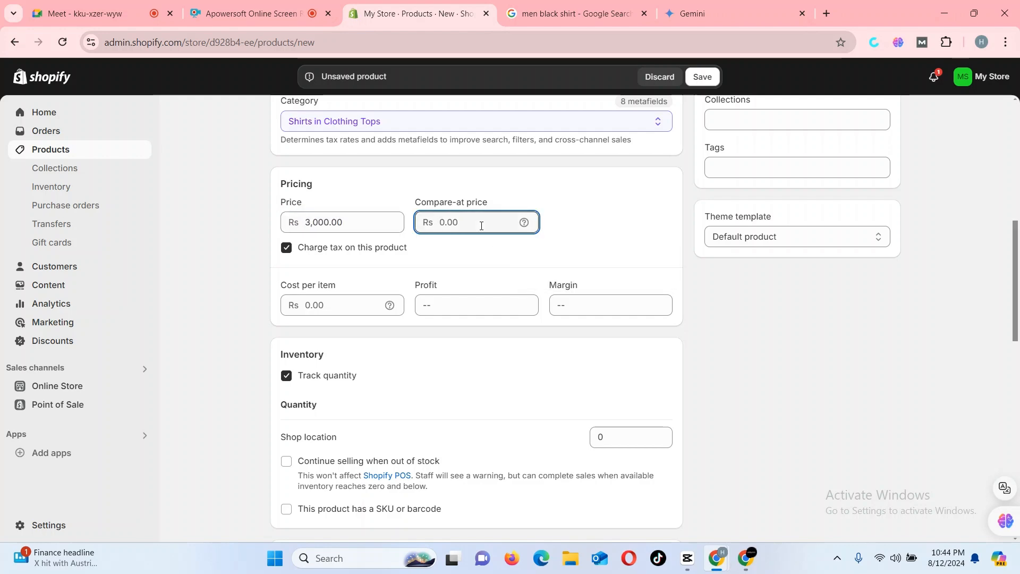
text(1500)
click(483, 249)
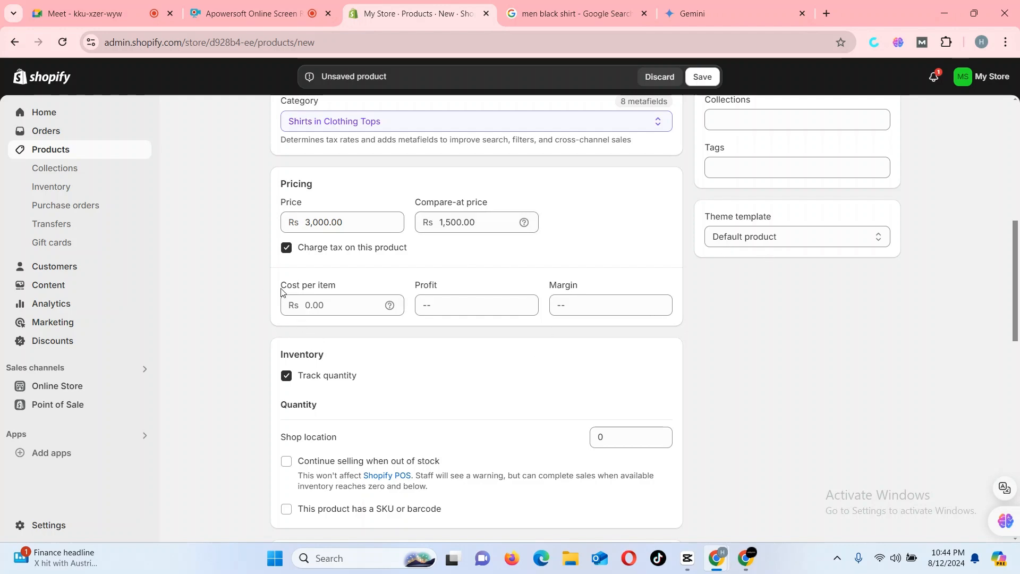
click(337, 311)
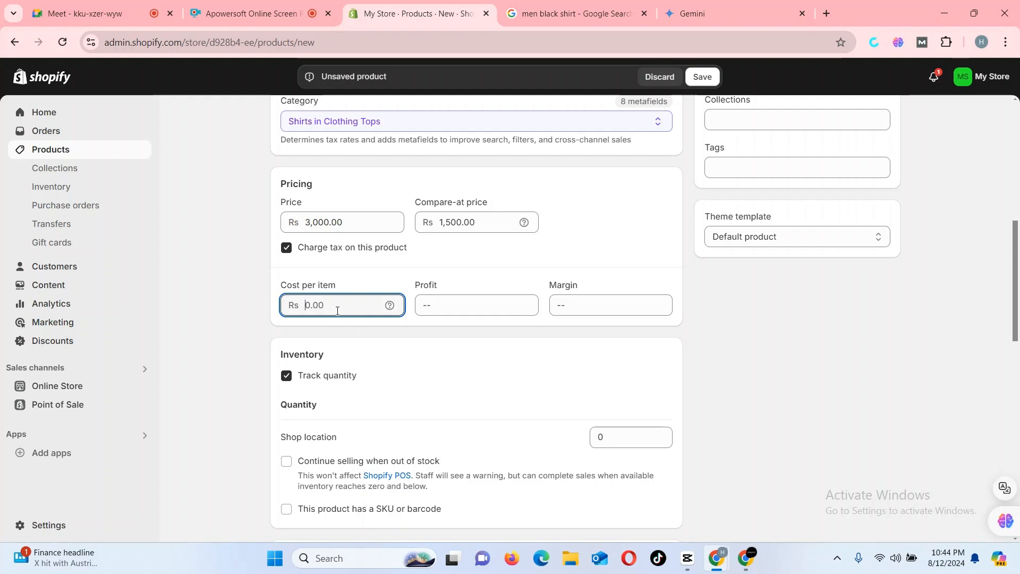
text(800)
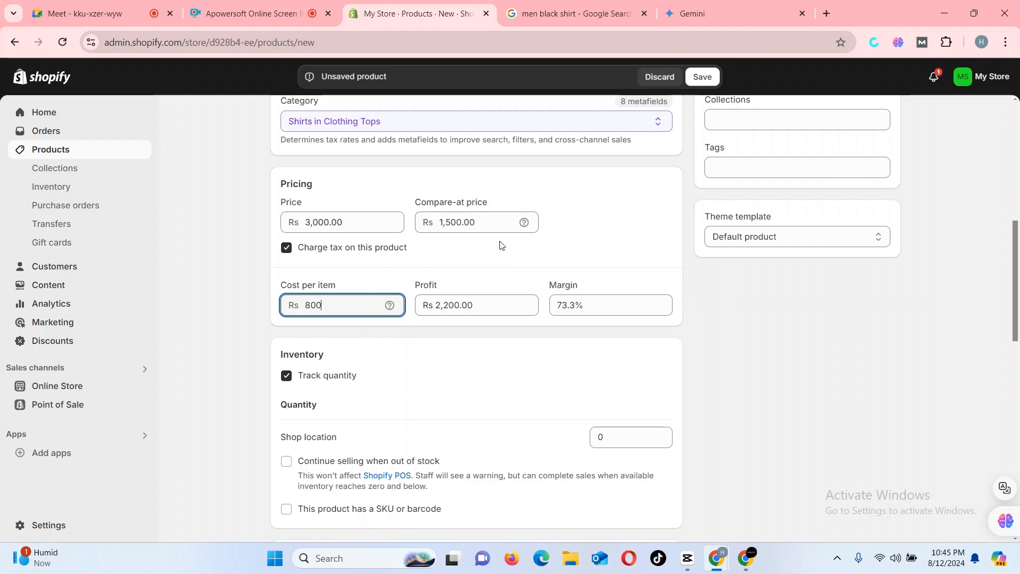
Try a price of Rs 1500 to compare profit and margin, and set the price back to Rs 3000
double_click(352, 219)
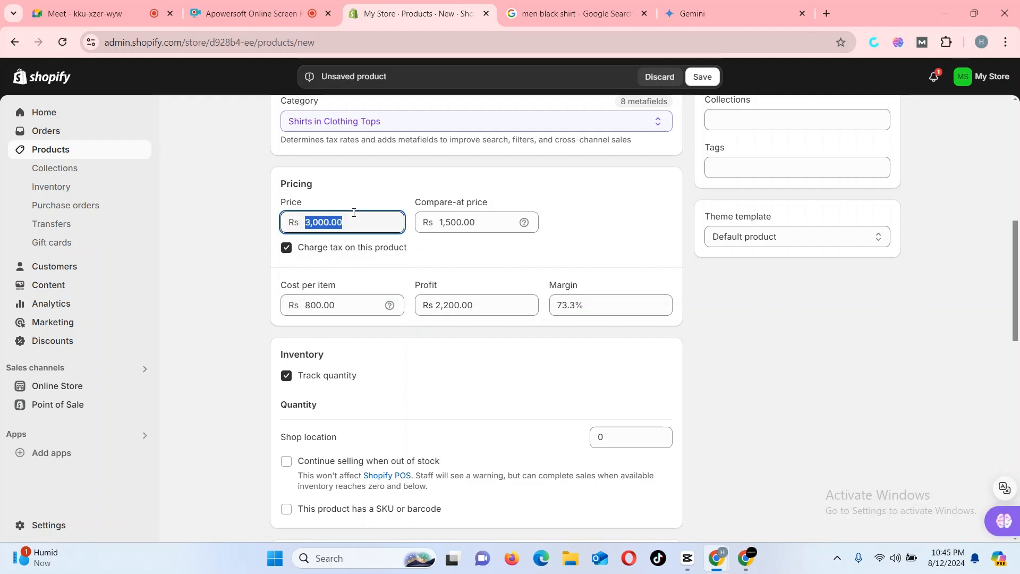
text(1500)
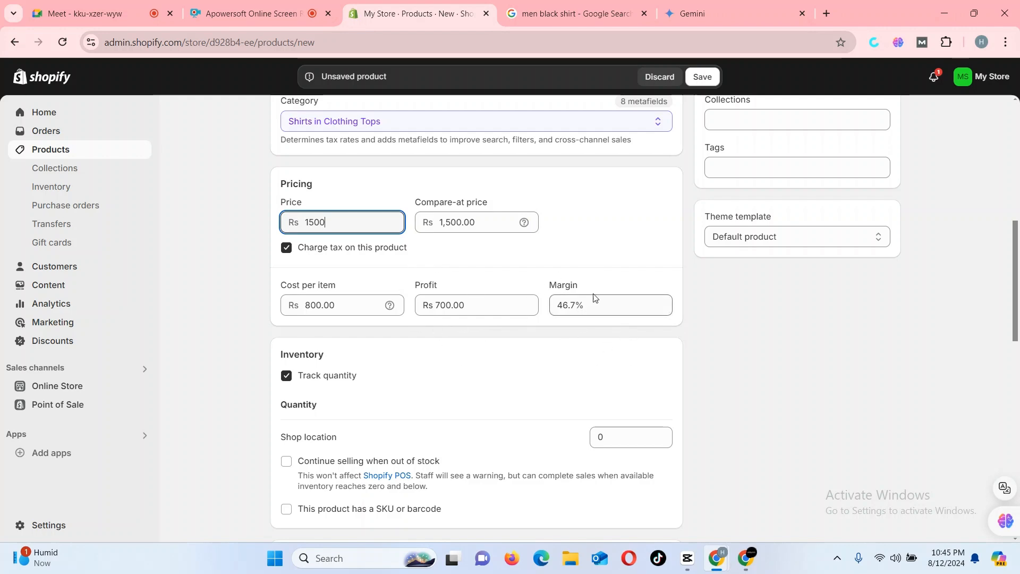
key(BackSpace)
key(BackSpace)
key(BackSpace)
key(BackSpace)
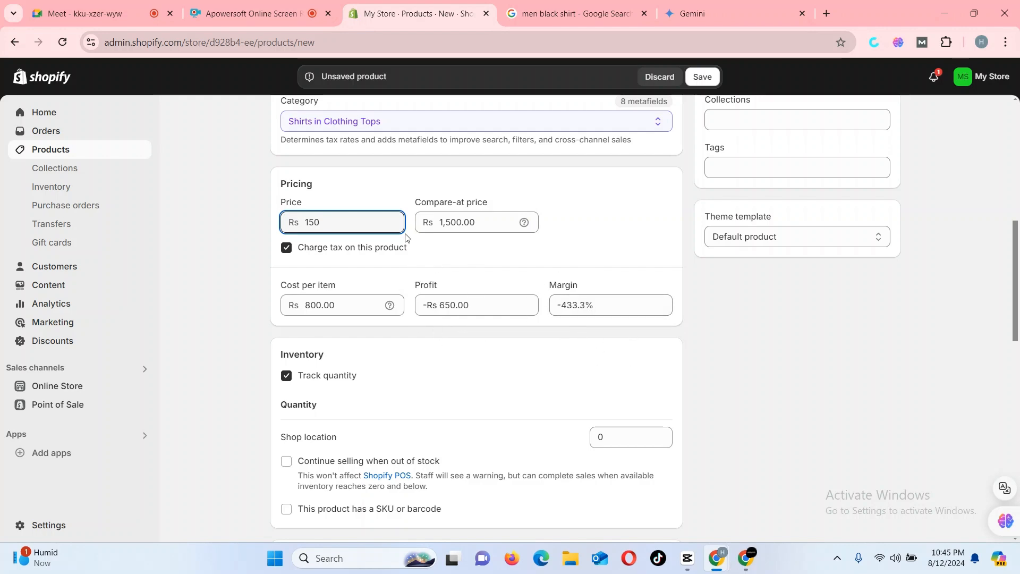
text(3000)
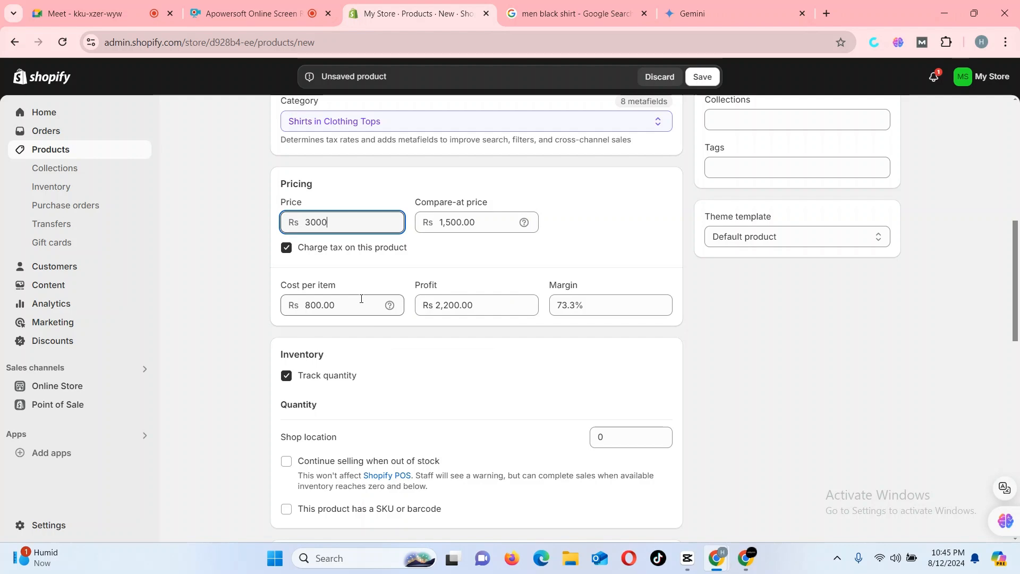
Keep quantity tracking enabled and set the stock quantity at the shop location to 1000
drag(1017, 322, 1017, 354)
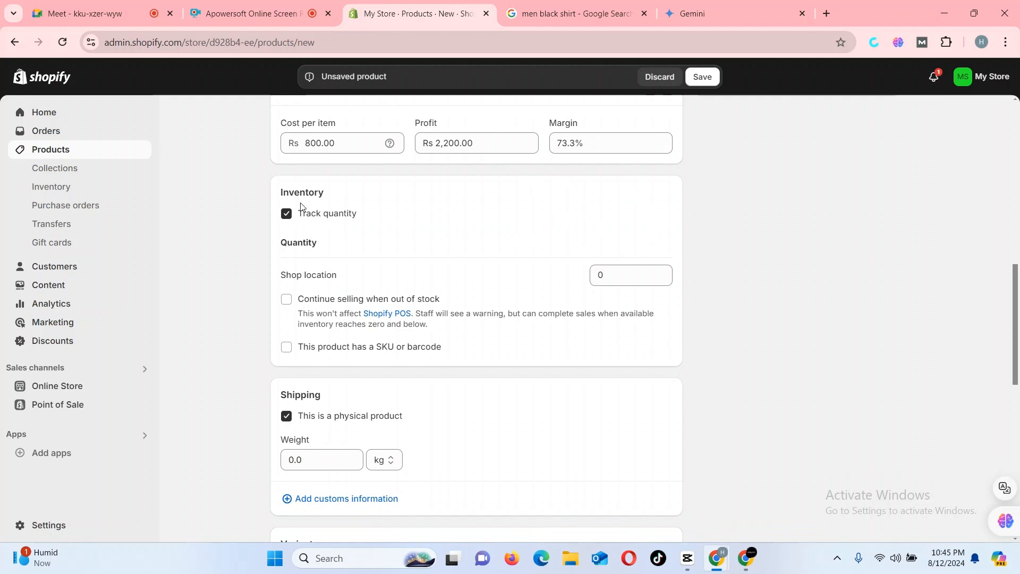
click(287, 214)
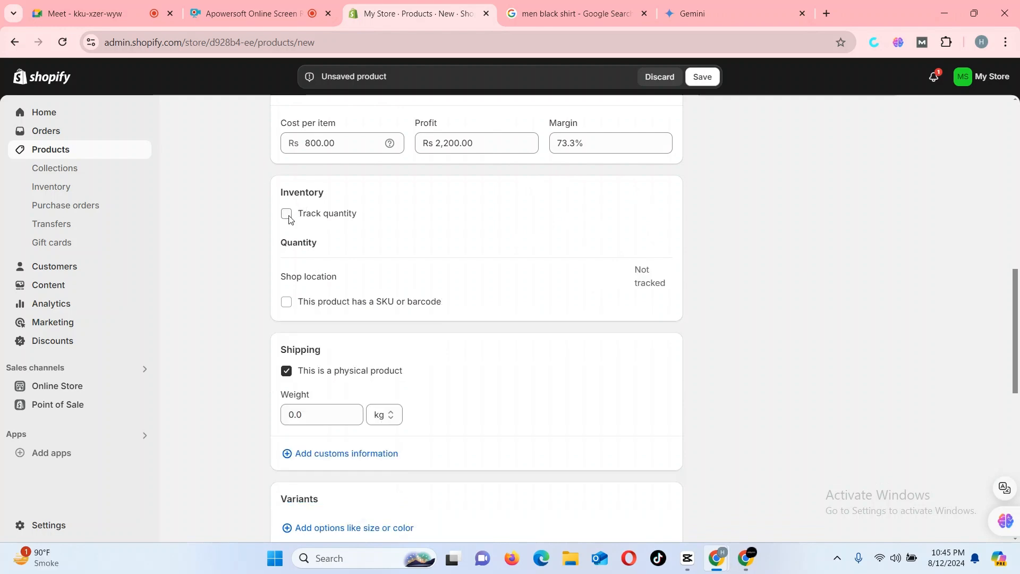
click(287, 214)
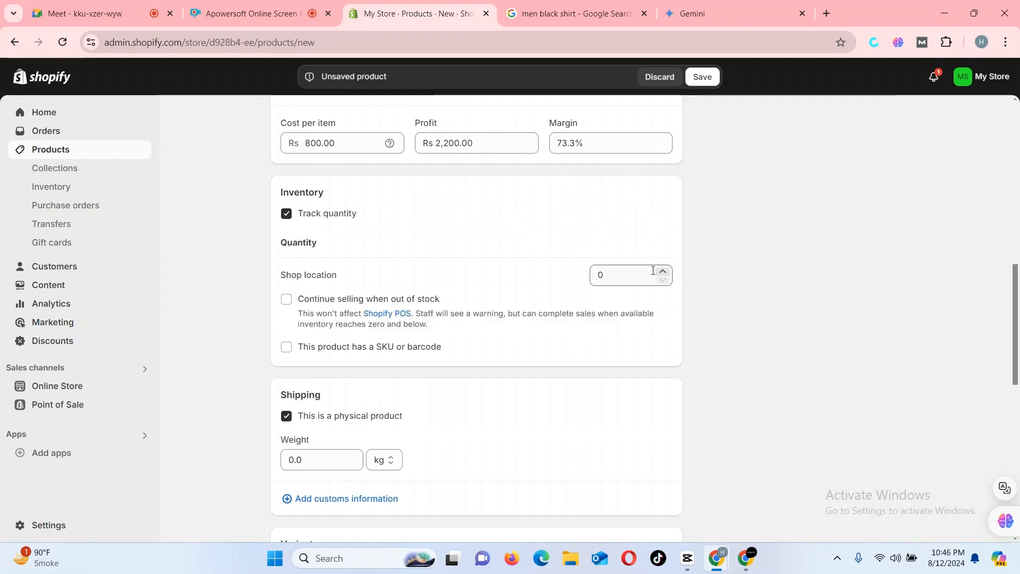
click(635, 276)
text(1000)
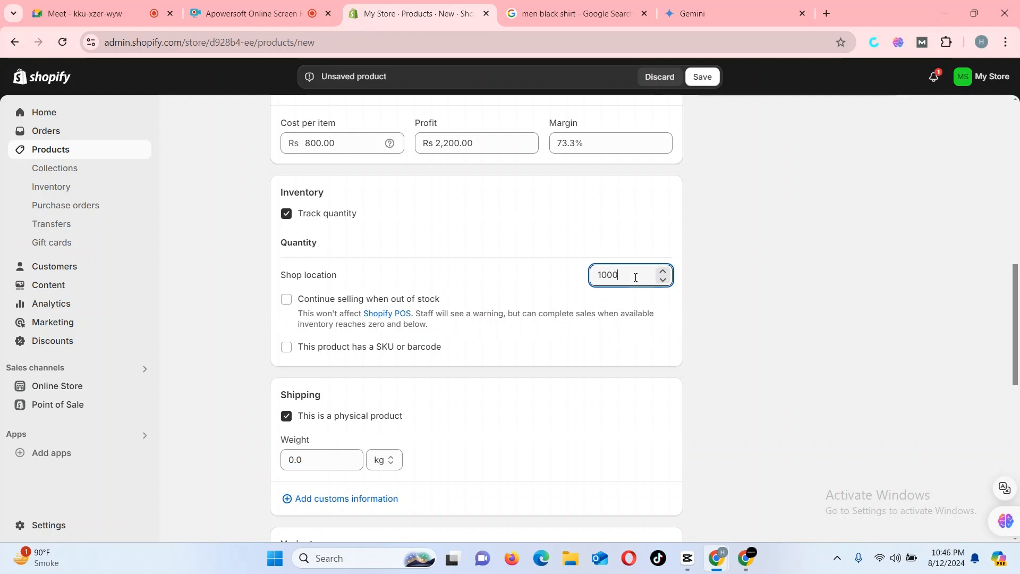
click(811, 328)
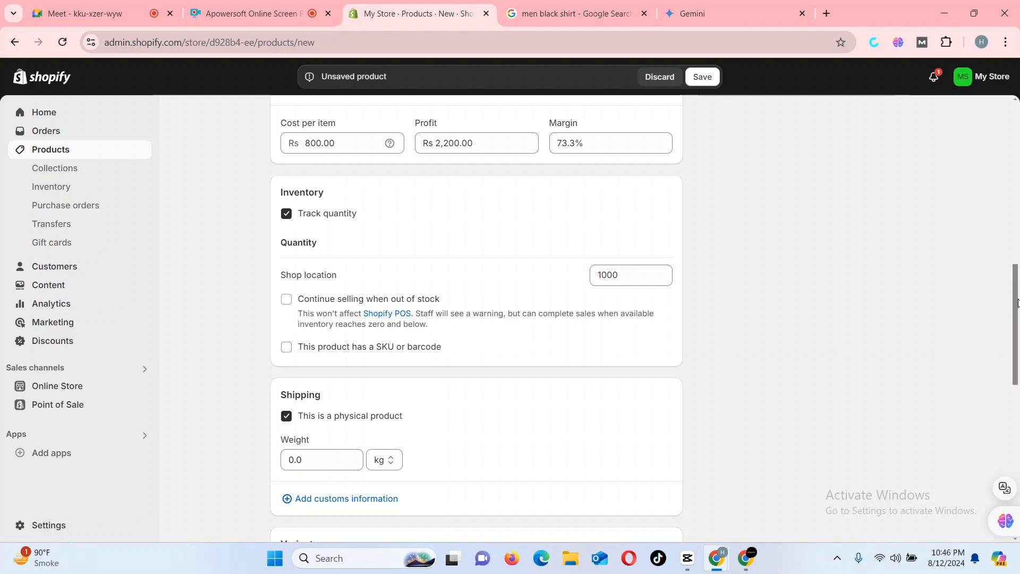
Set the product's shipping weight to 0.5 kg
scroll(1017, 319, down, 2)
scroll(1017, 323, down, 3)
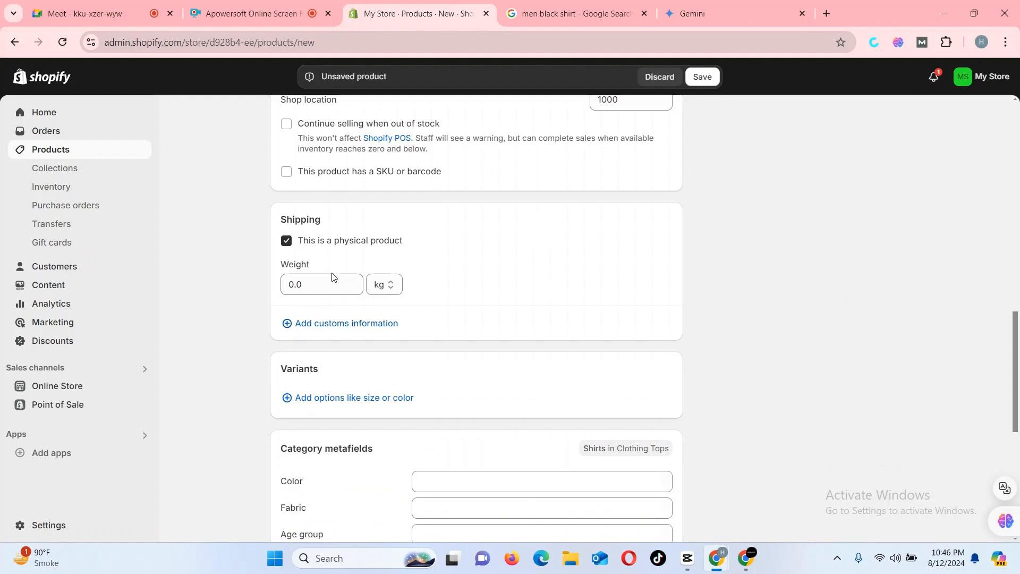
click(332, 277)
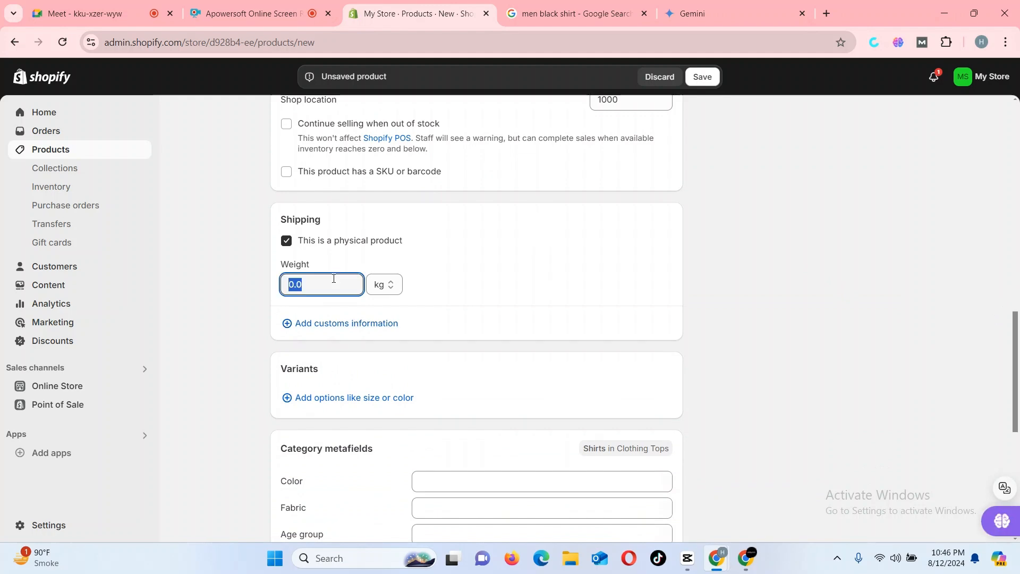
text(0.5)
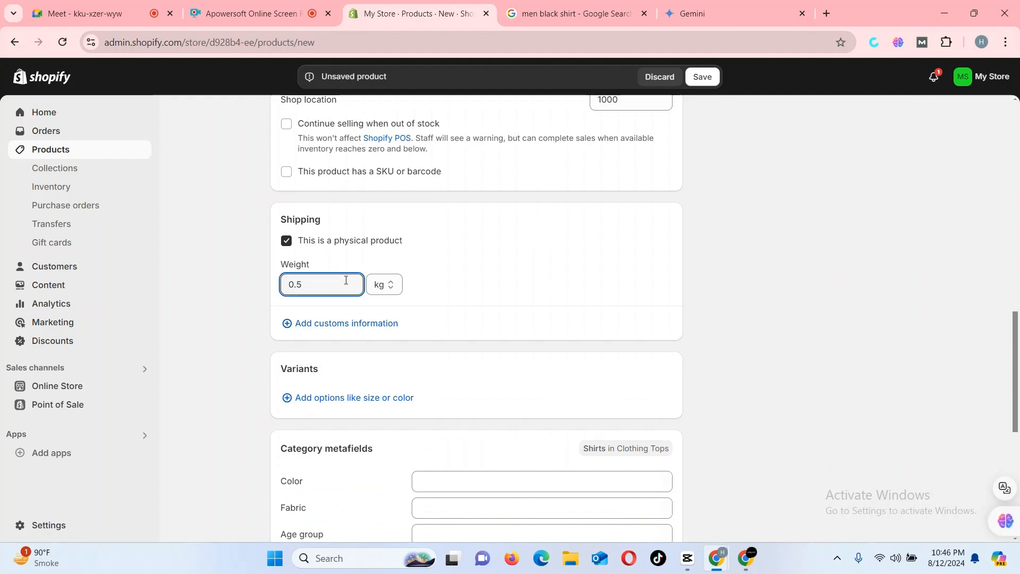
Add customs information to the product's shipping details with Pakistan as the country of origin
click(362, 325)
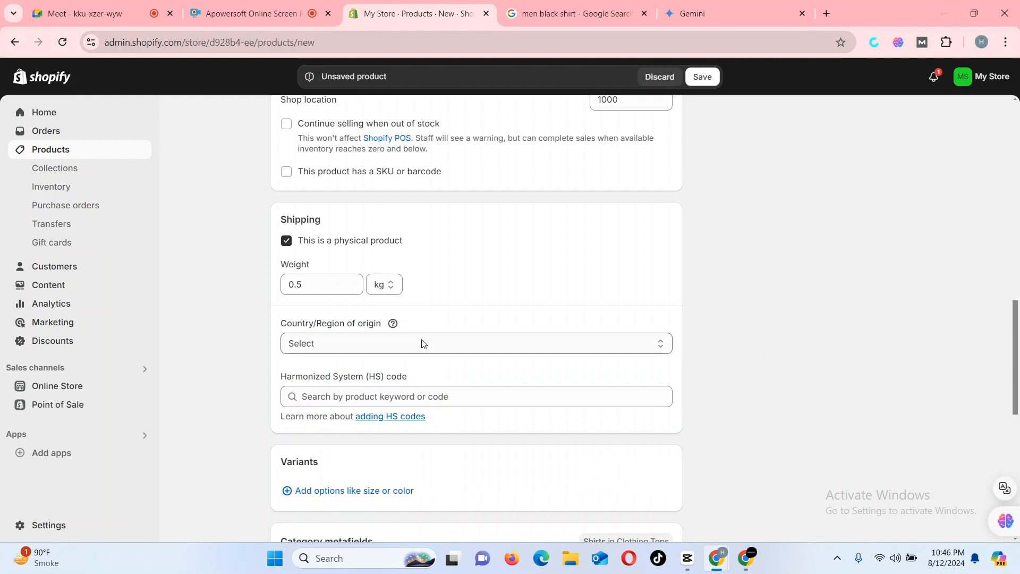
click(423, 342)
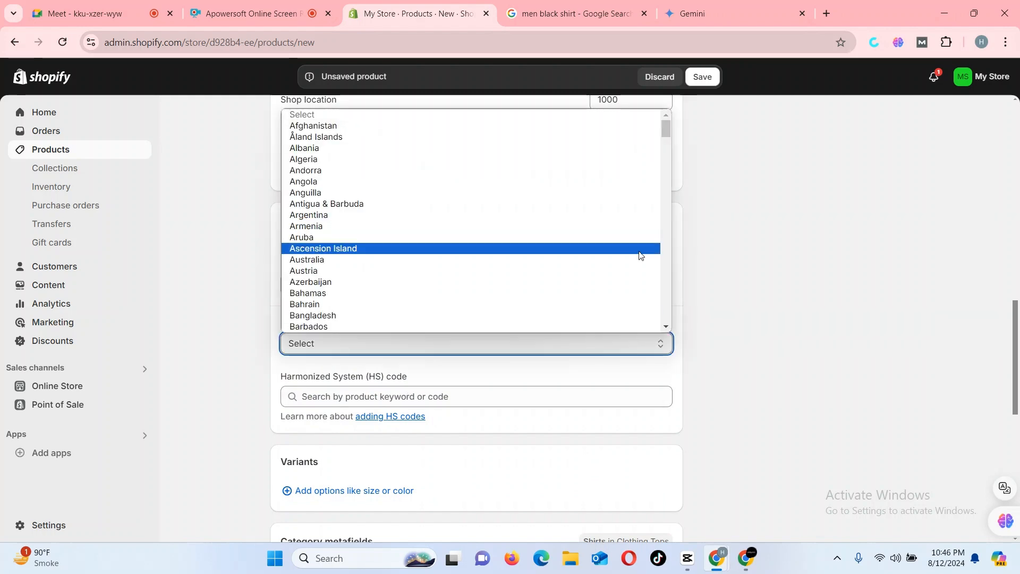
scroll(663, 276, down, 8)
scroll(663, 273, down, 10)
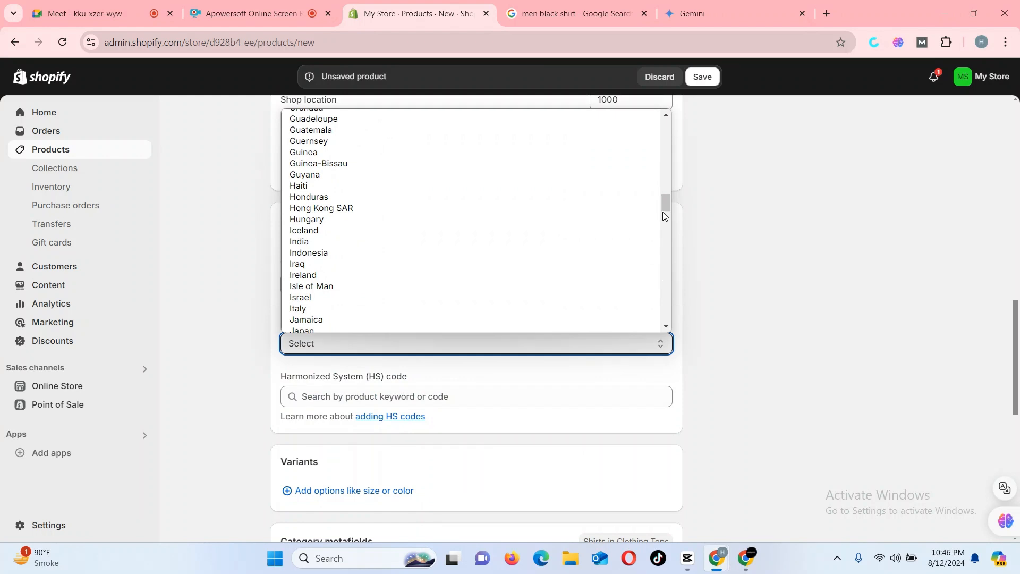
drag(663, 206, 690, 256)
click(428, 242)
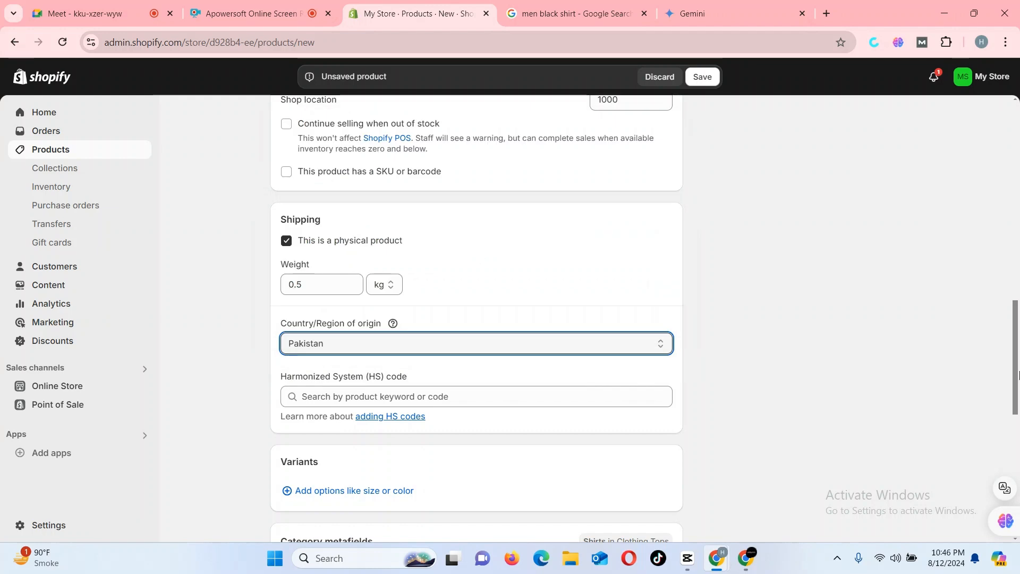
Review the variants, metafields and search engine listing sections, and add the product tag "men shirt"
scroll(1017, 375, down, 1)
scroll(1018, 375, down, 4)
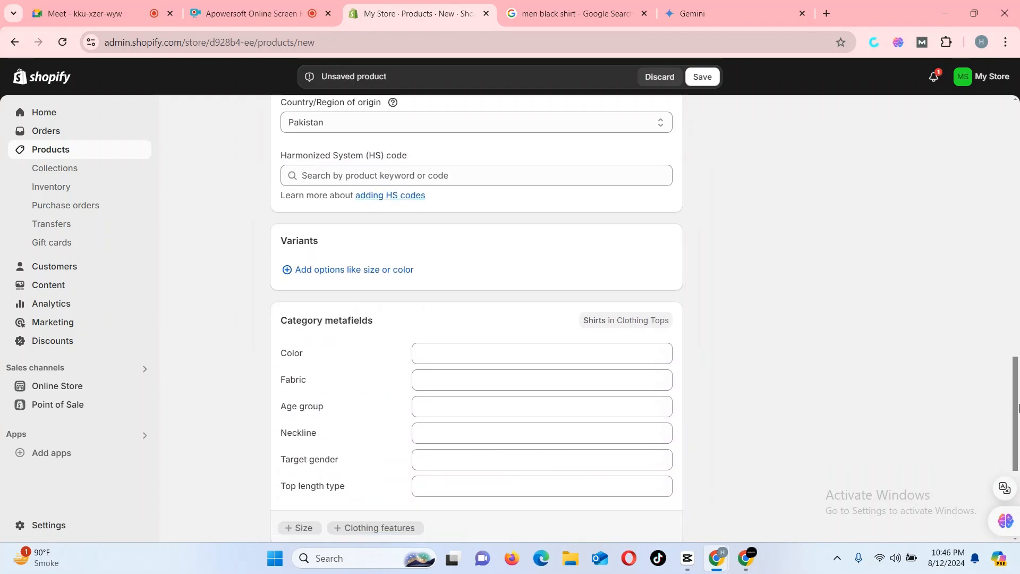
scroll(722, 381, up, 1)
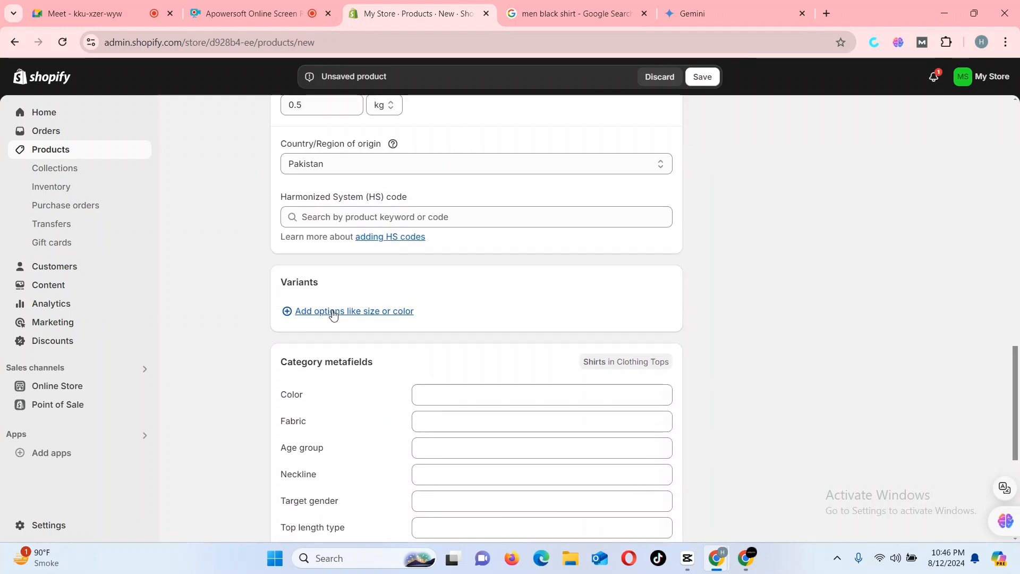
scroll(1018, 377, down, 5)
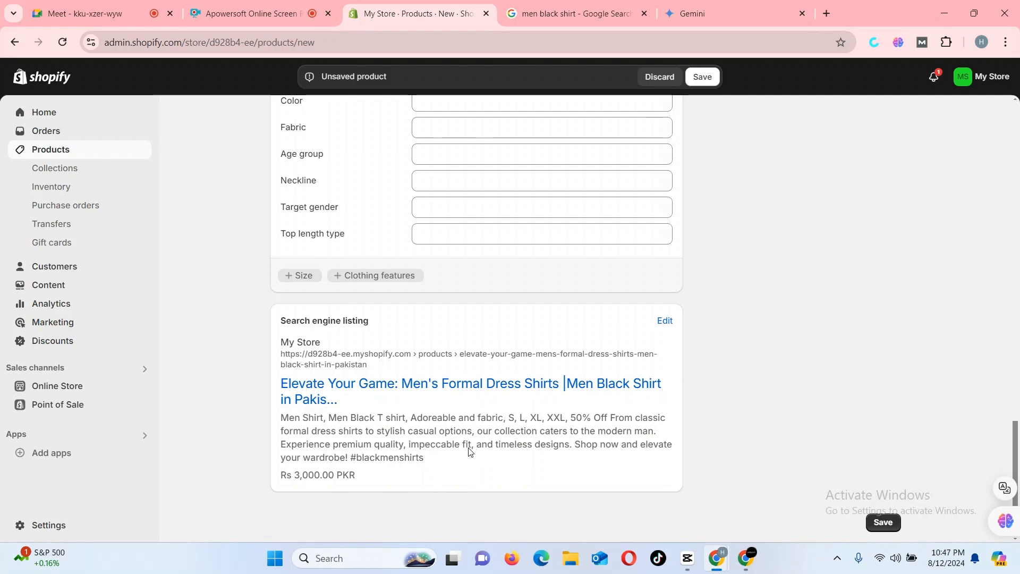
scroll(1015, 451, up, 20)
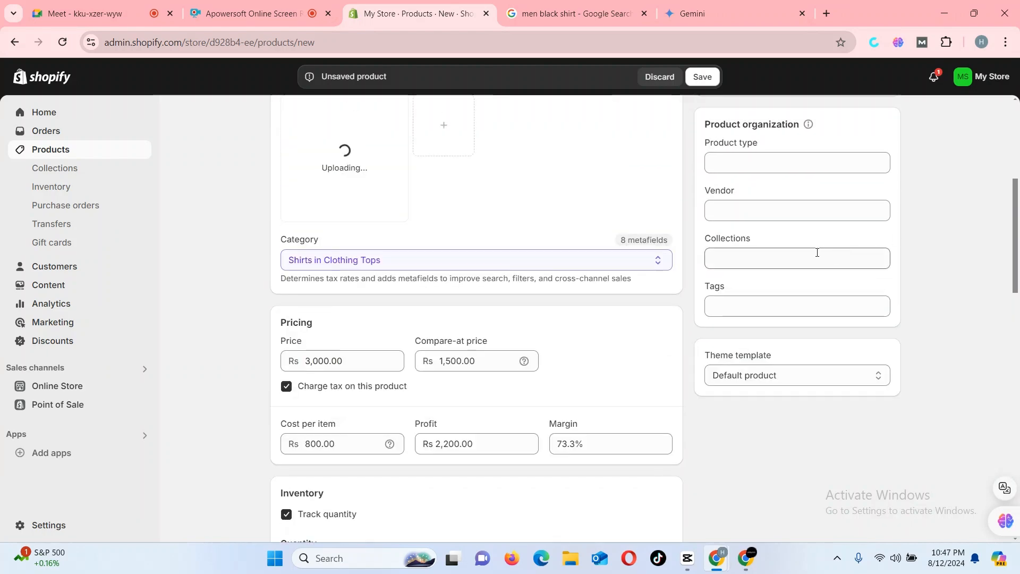
click(785, 314)
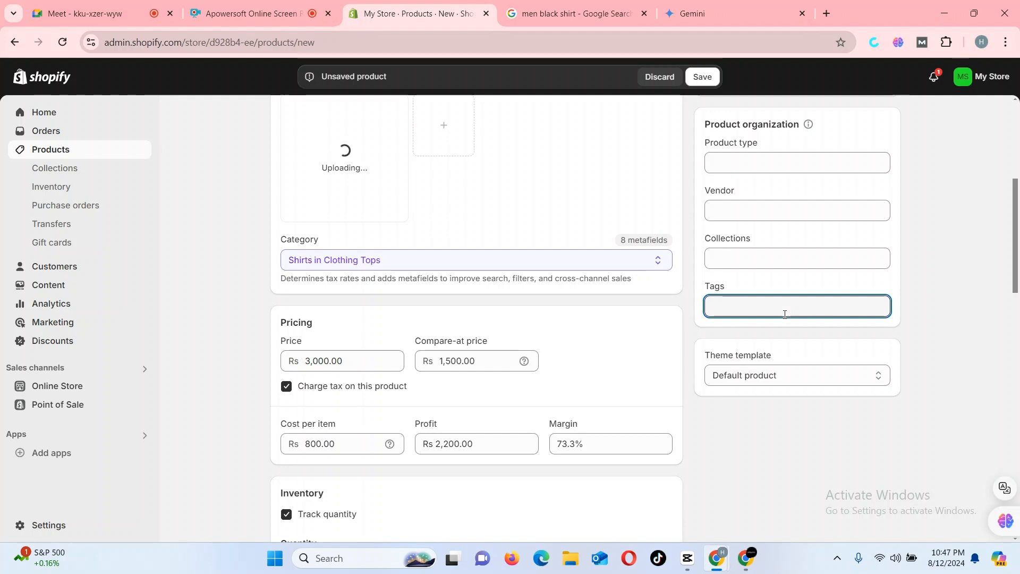
text(men shi)
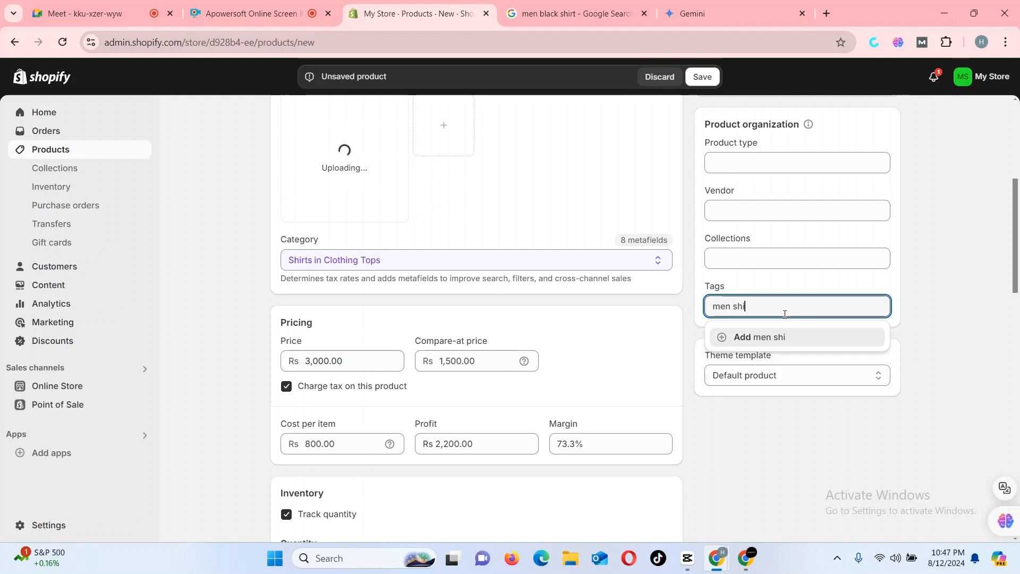
text(rt)
key(Return)
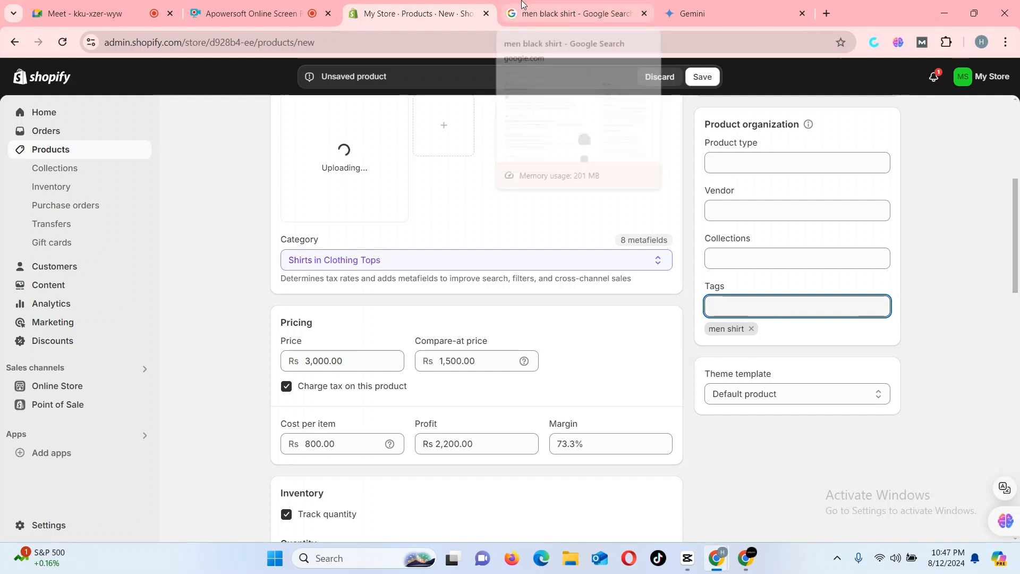
Switch to Gemini and ask it to give a list of 10 best keywords for men t shirt
click(691, 13)
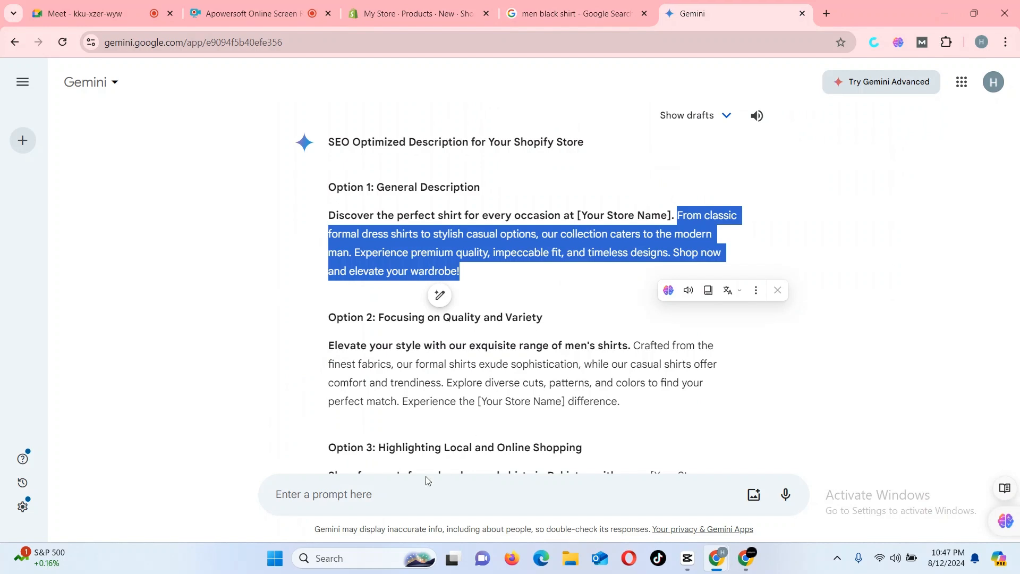
click(407, 506)
text(please )
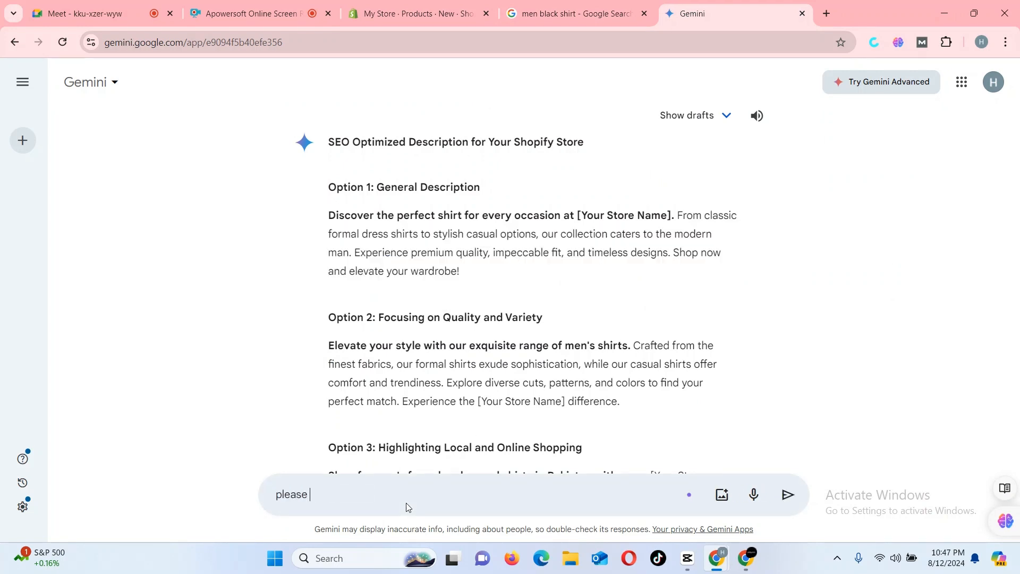
text(give the list of 10 best keywords )
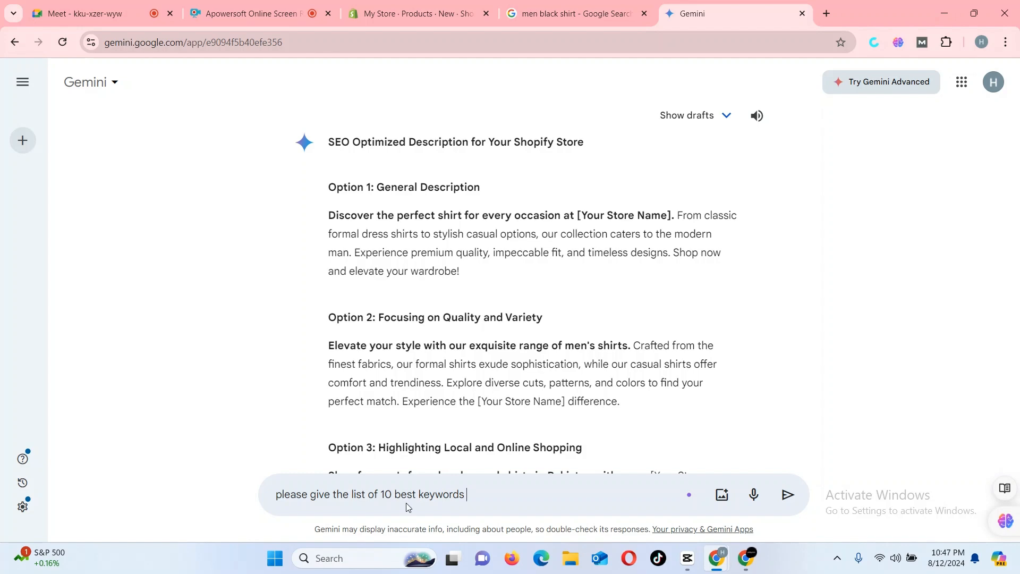
text(for men t shirt)
key(Return)
Send Gemini the follow-up prompt "men black shirt" to get keywords for that product
text(men)
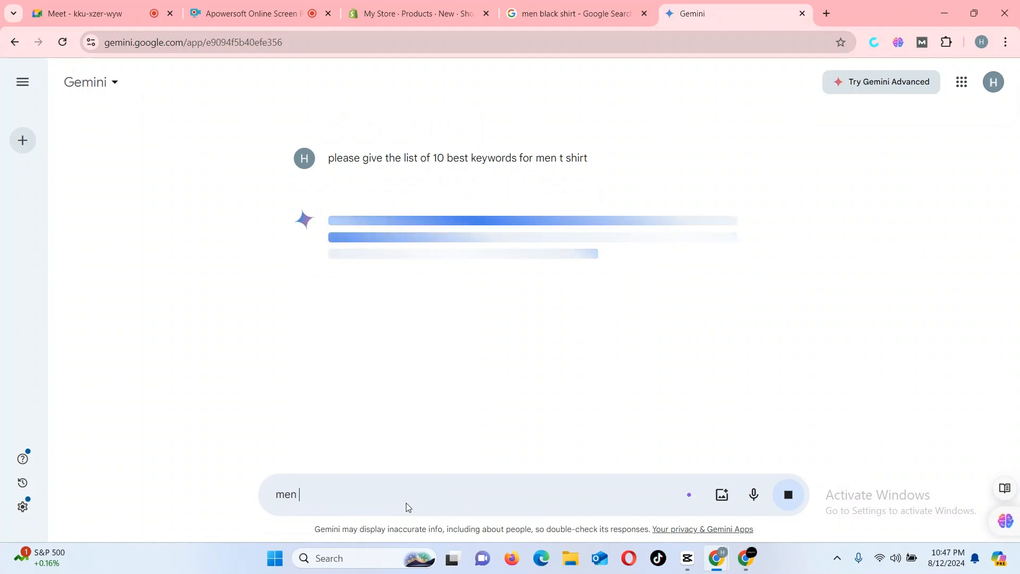
text( bla)
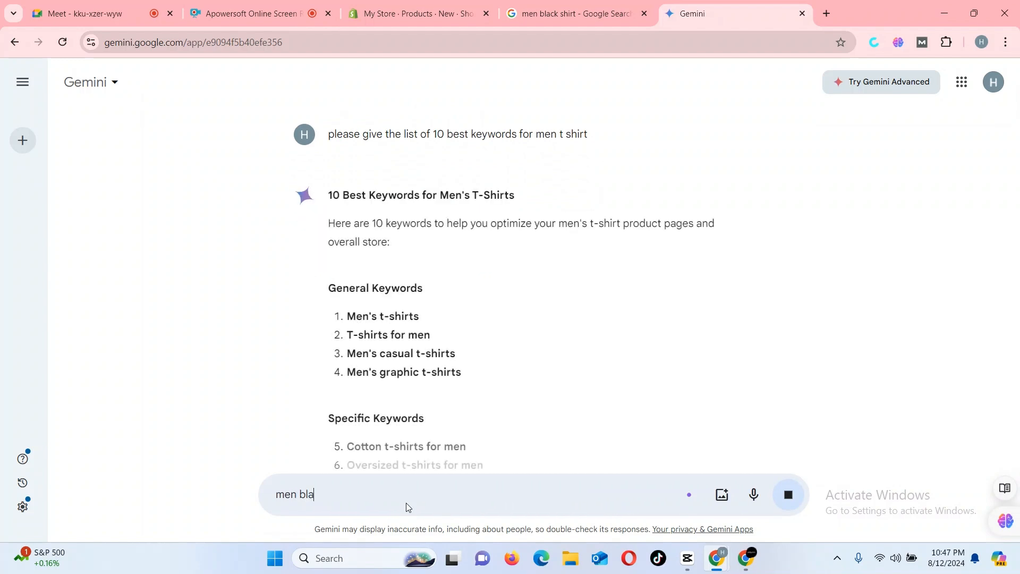
text(ck shirt)
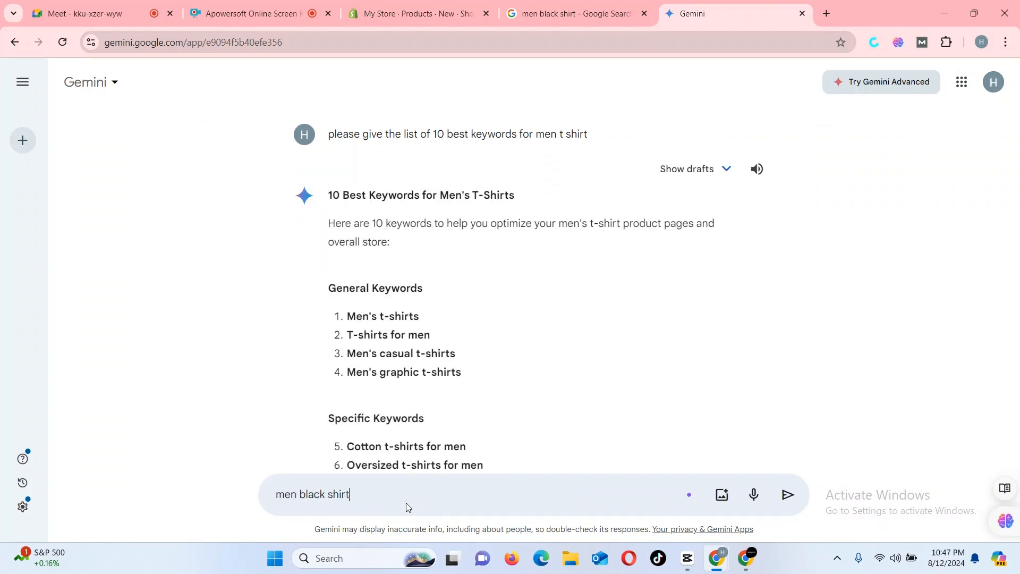
key(Return)
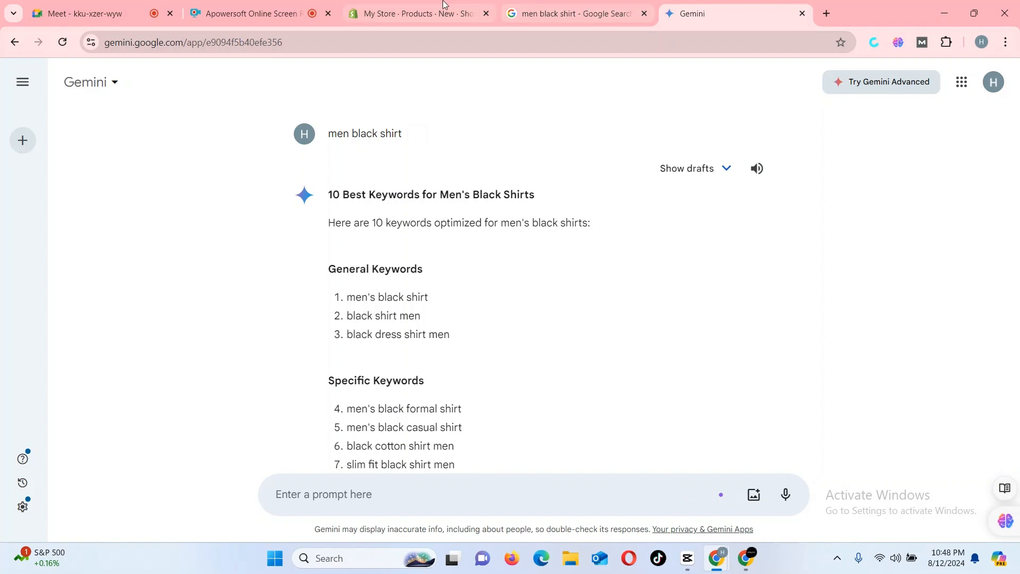
Return to the Shopify product page and add the tag "black shirt" to the product
click(418, 14)
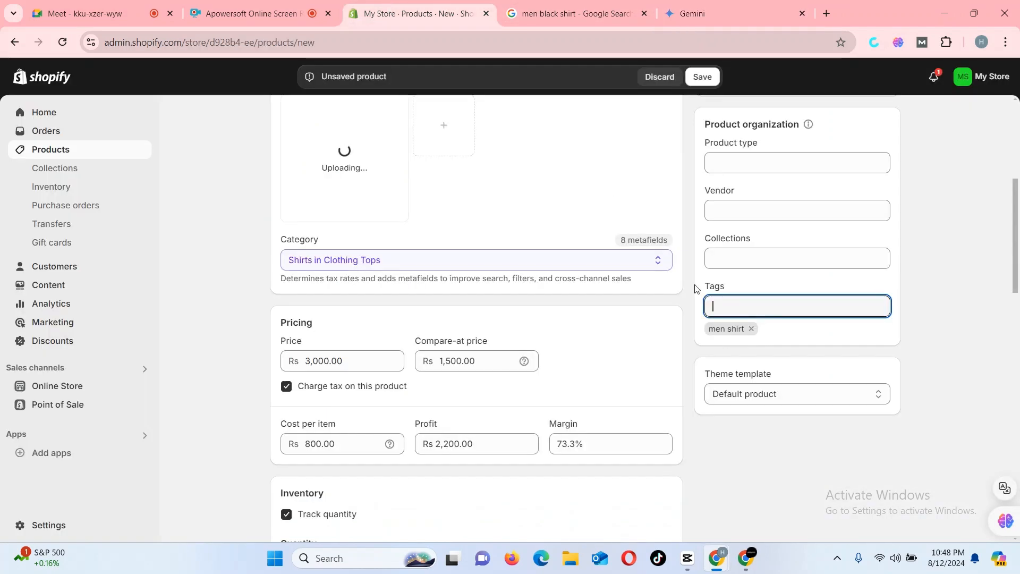
text(black)
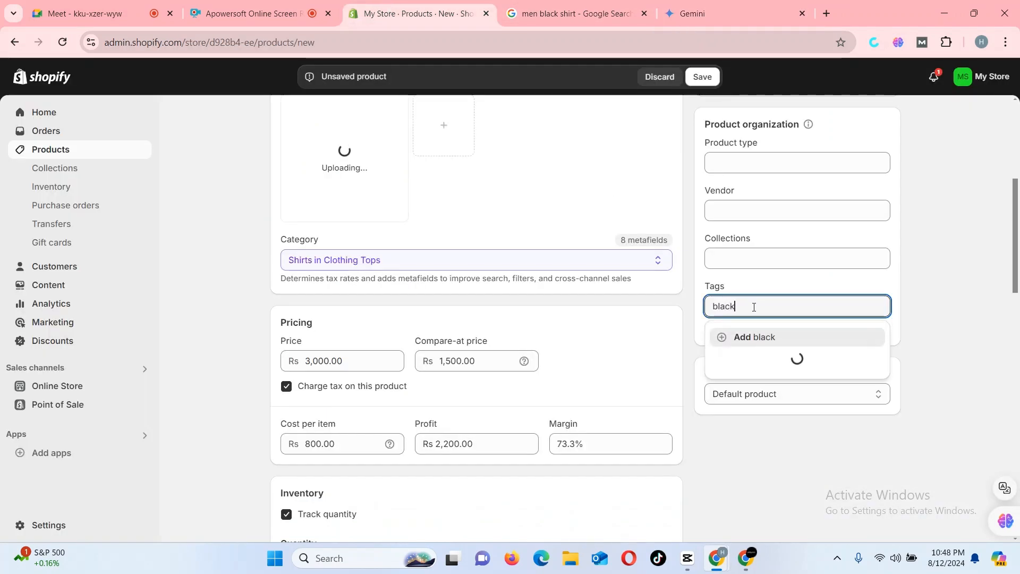
text( shirt)
key(Return)
Add the tag "men black shirt" to the product
text(m)
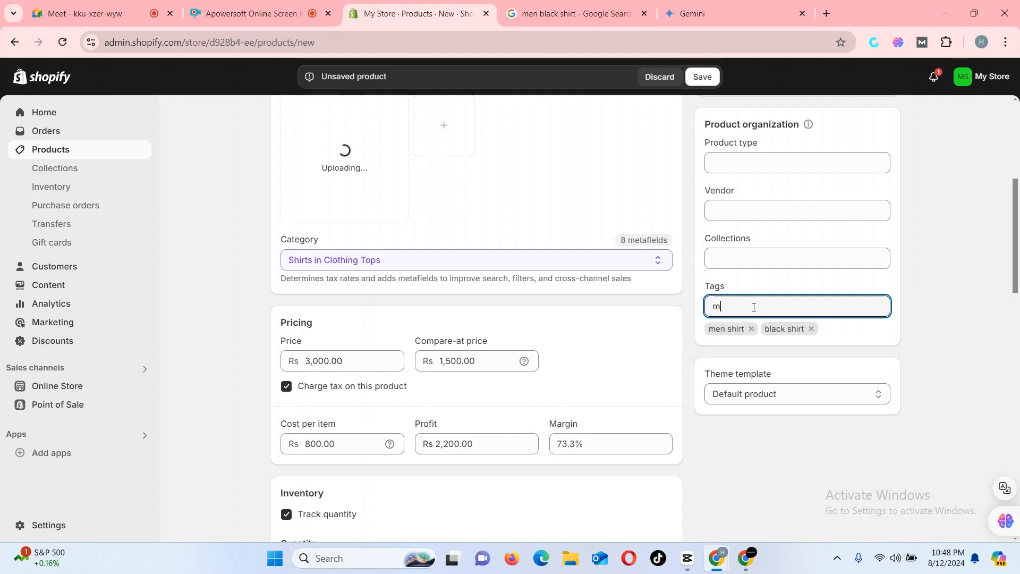
text(en vlack)
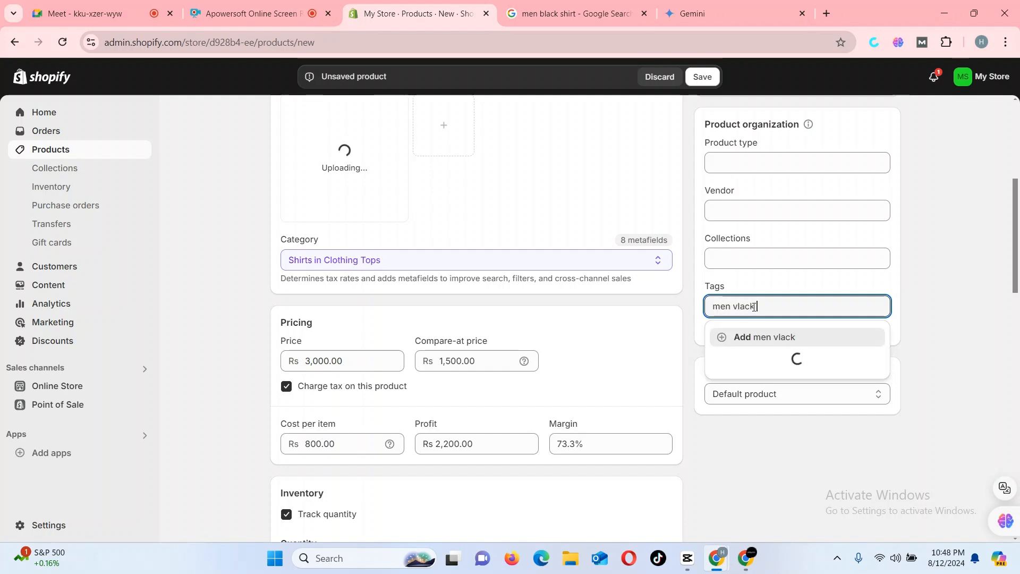
key(BackSpace)
key(BackSpace)
key(BackSpace)
key(BackSpace)
key(BackSpace)
text(black shi)
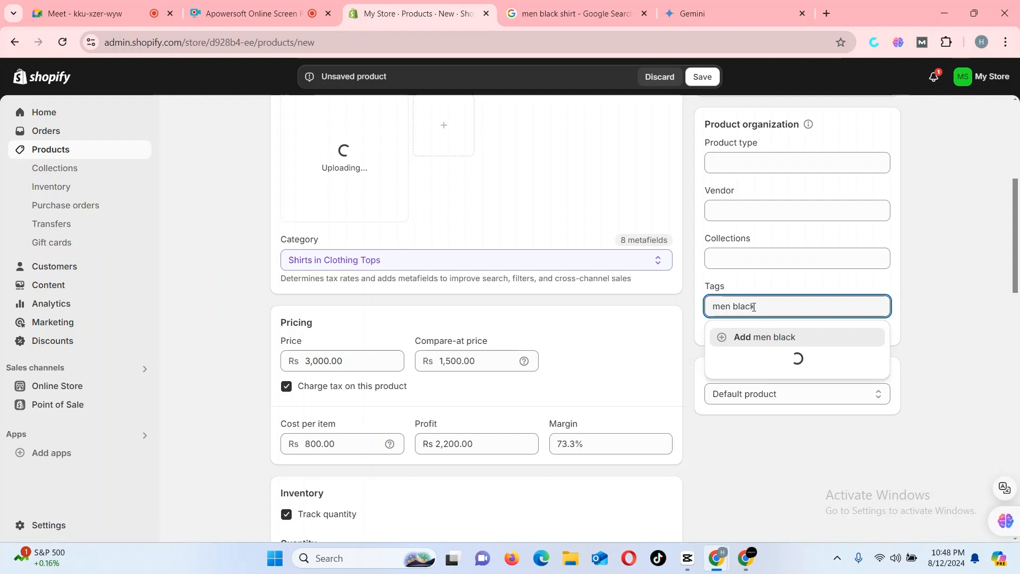
text(rt)
key(Return)
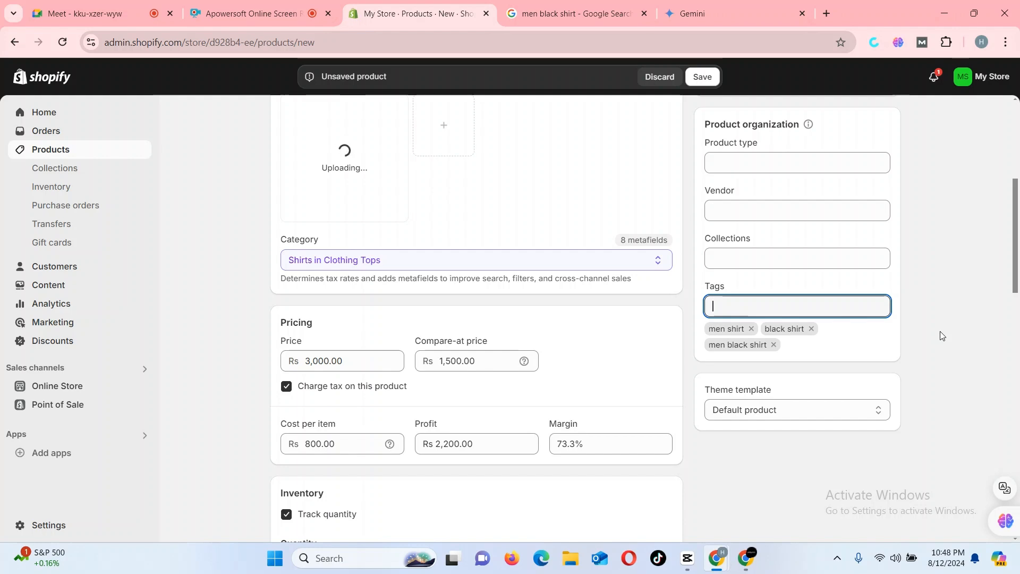
Add the product to the Home page collection and set its product type to Clothes
click(792, 249)
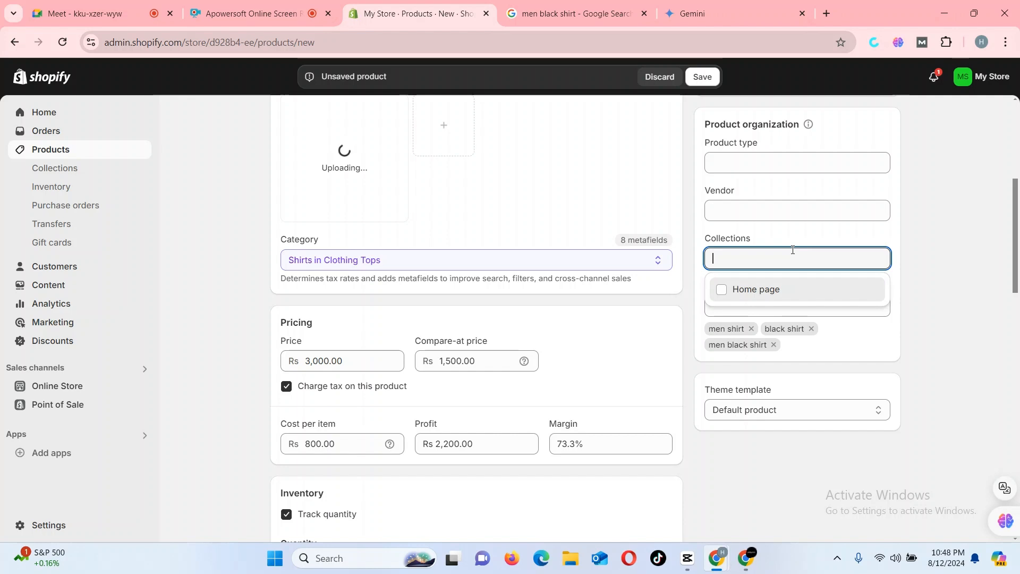
click(763, 290)
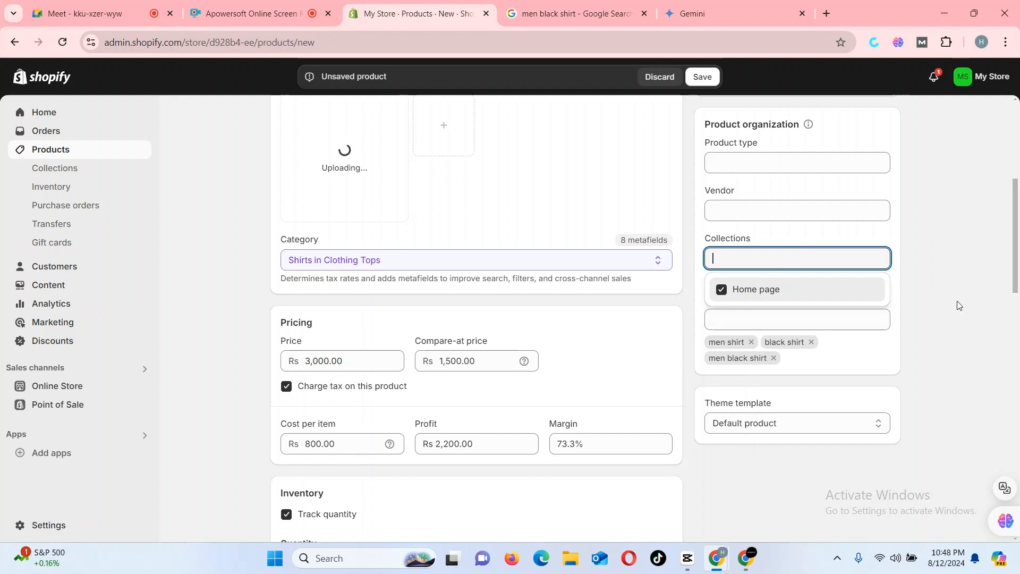
drag(1017, 253, 1017, 242)
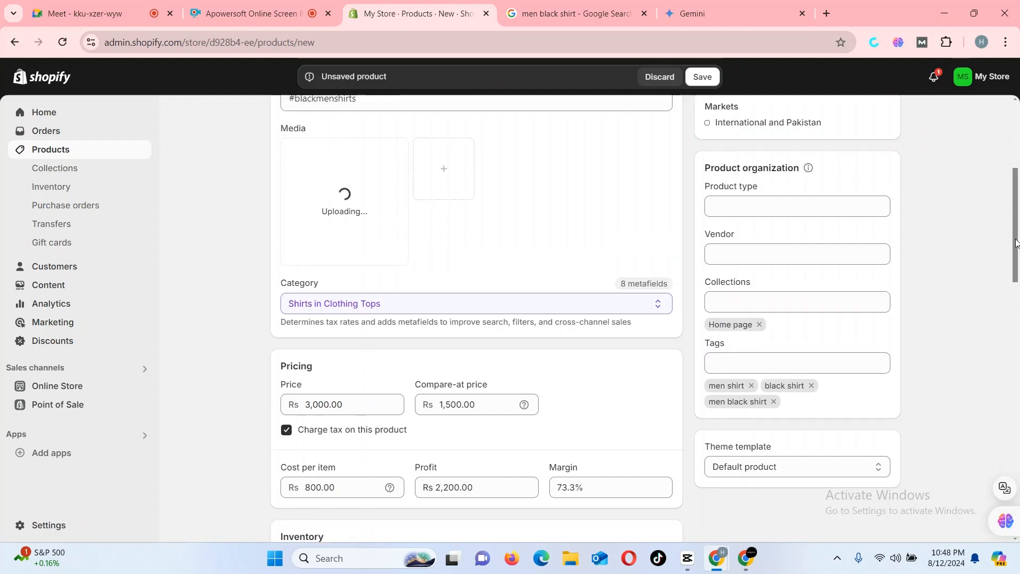
click(848, 211)
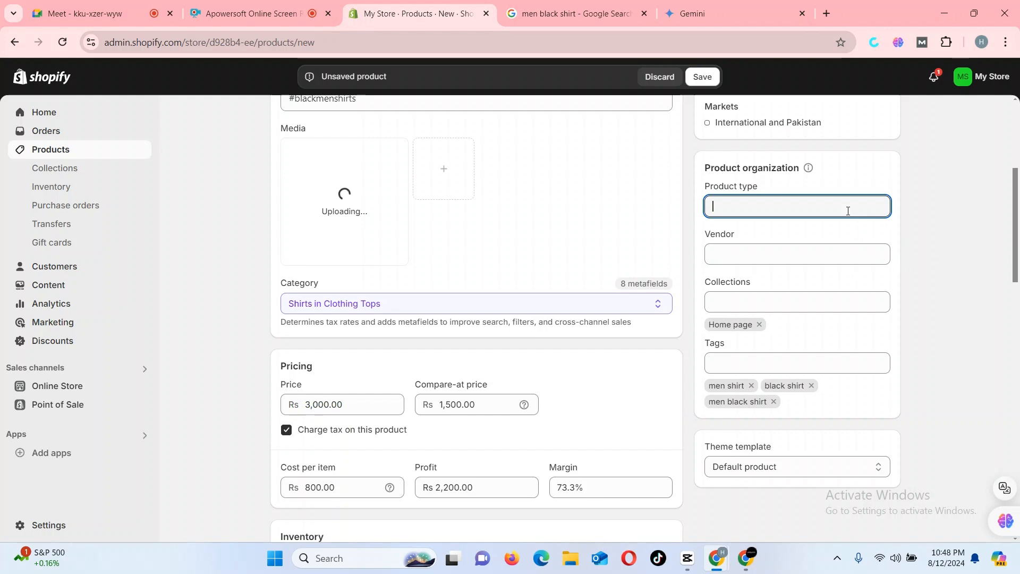
text(CLothes)
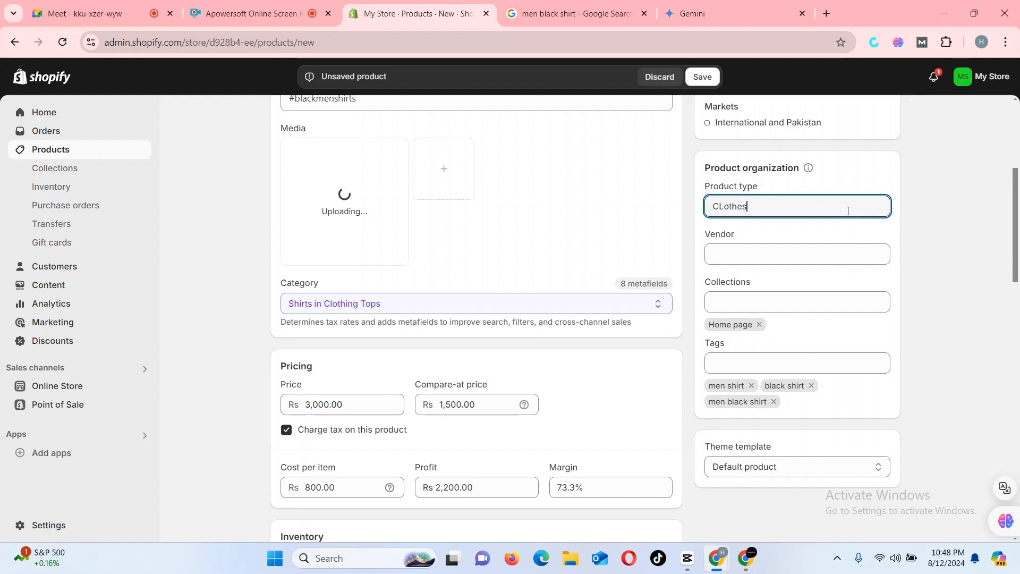
key(BackSpace)
key(BackSpace)
key(BackSpace)
key(BackSpace)
text(loth)
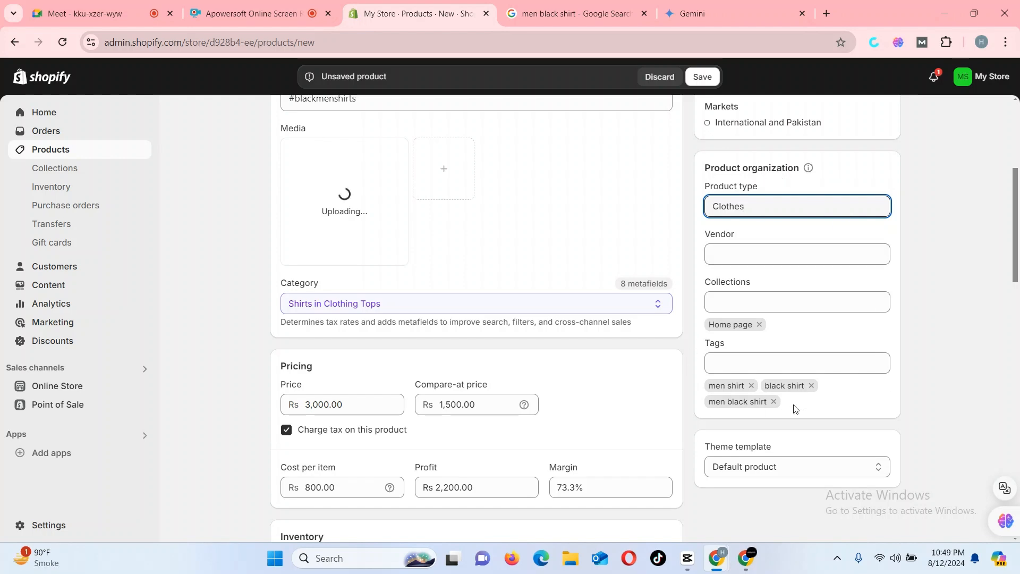
click(763, 301)
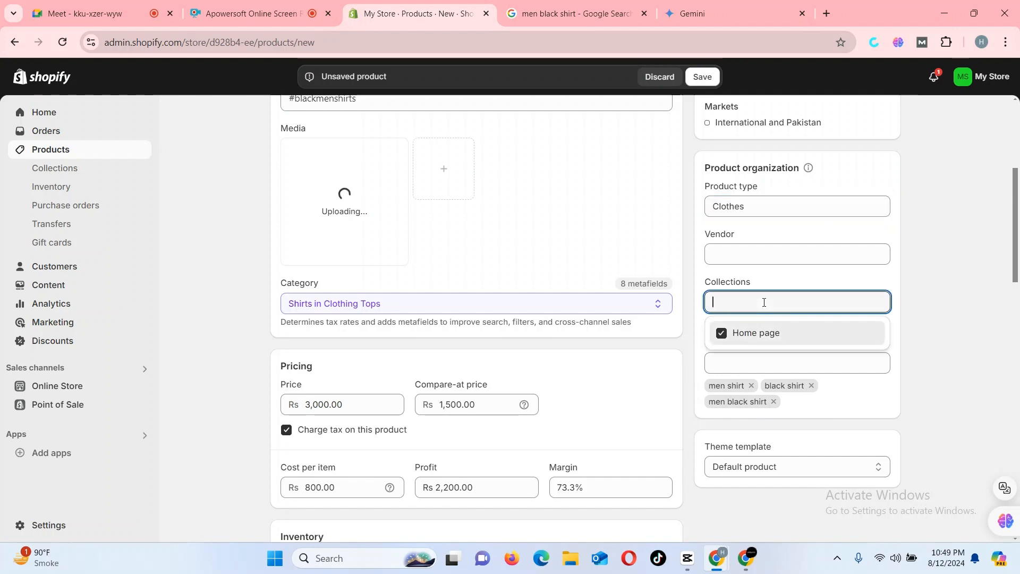
click(693, 291)
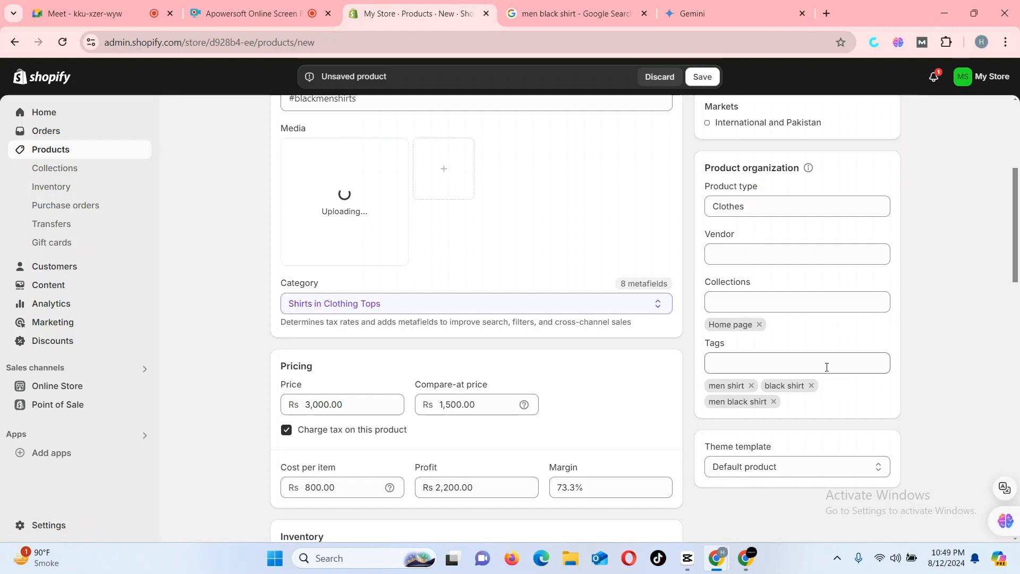
Set the product's vendor to My Store and save the new product
drag(1016, 234, 1016, 217)
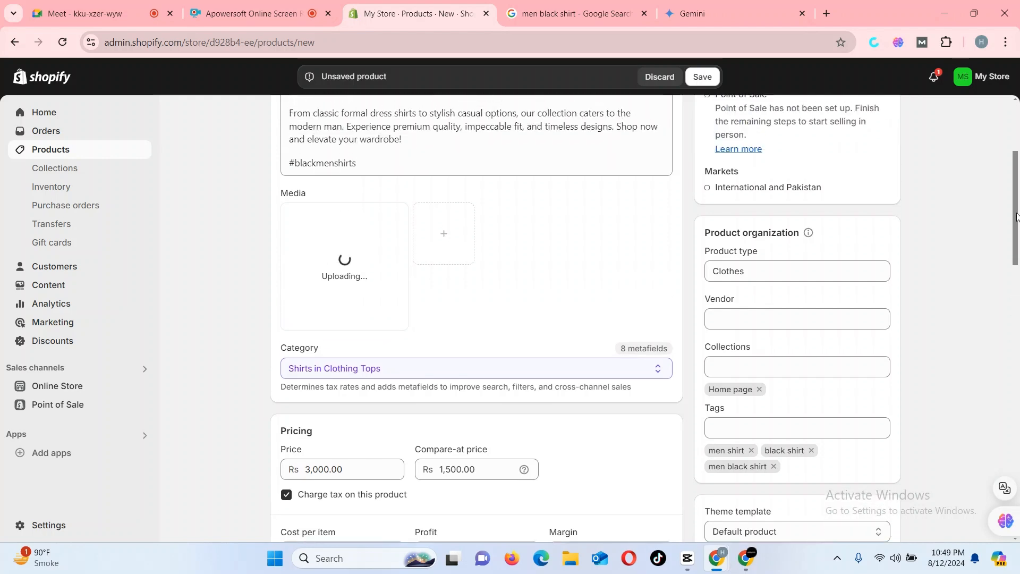
click(823, 320)
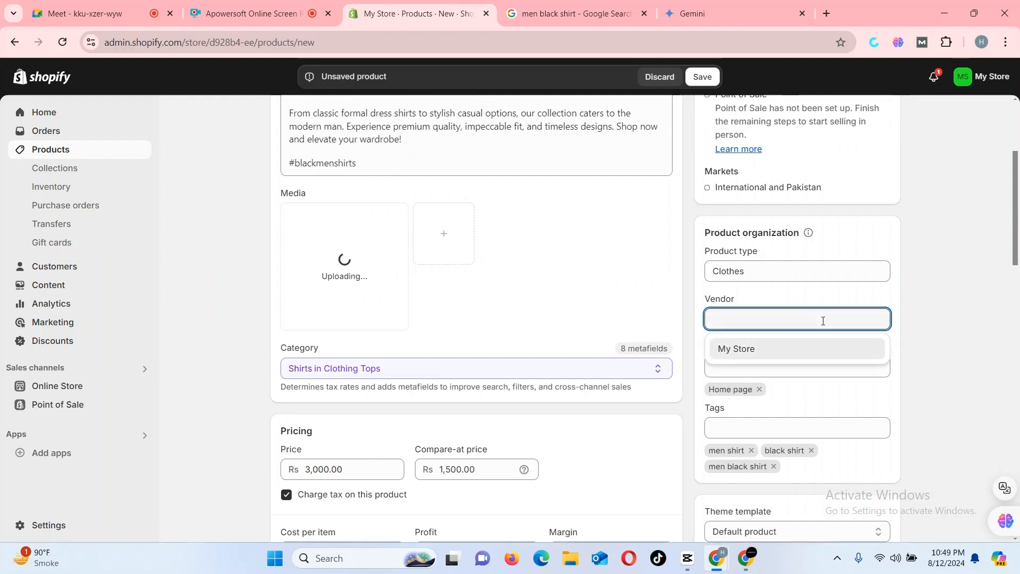
click(816, 358)
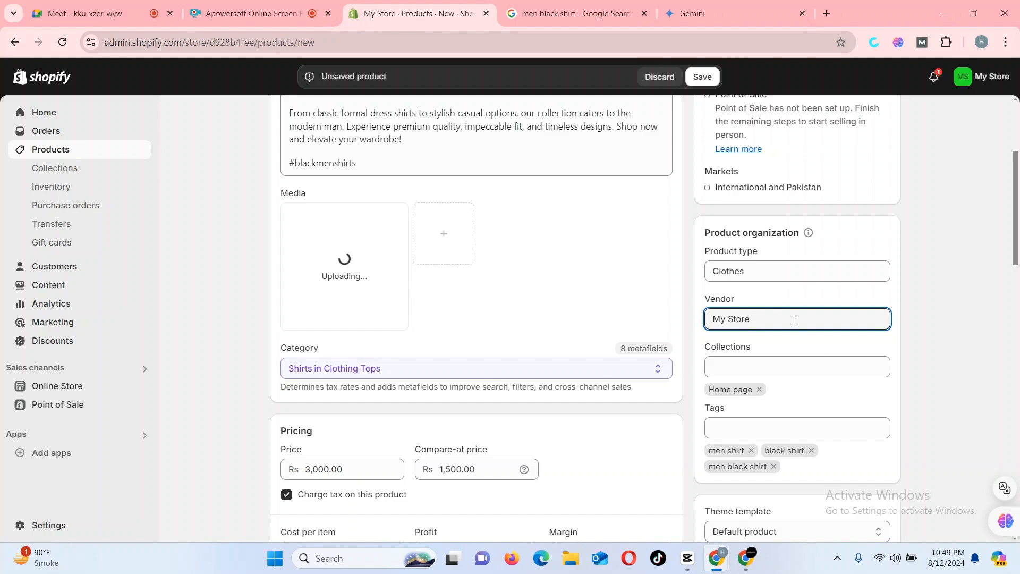
click(1017, 234)
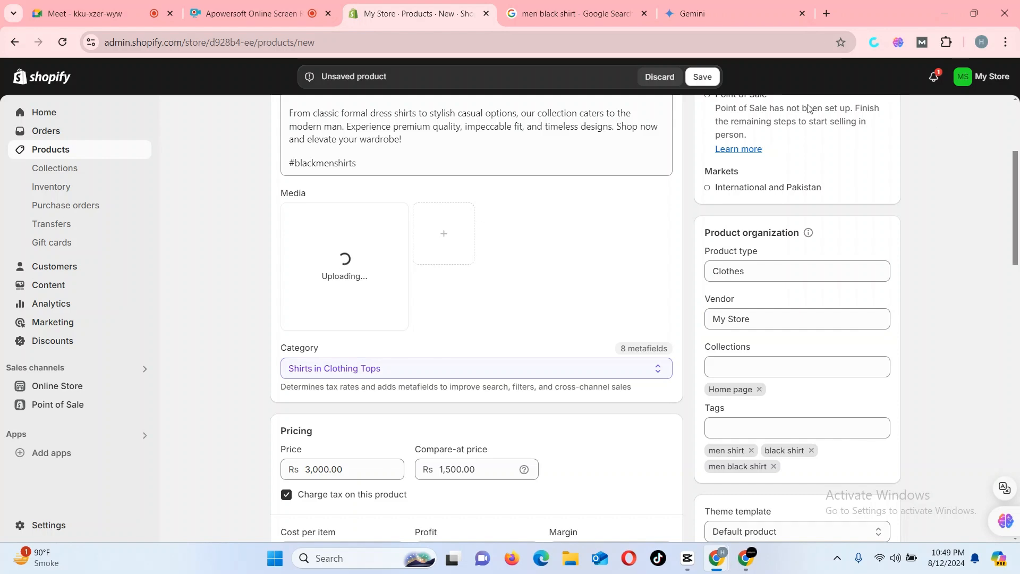
click(703, 77)
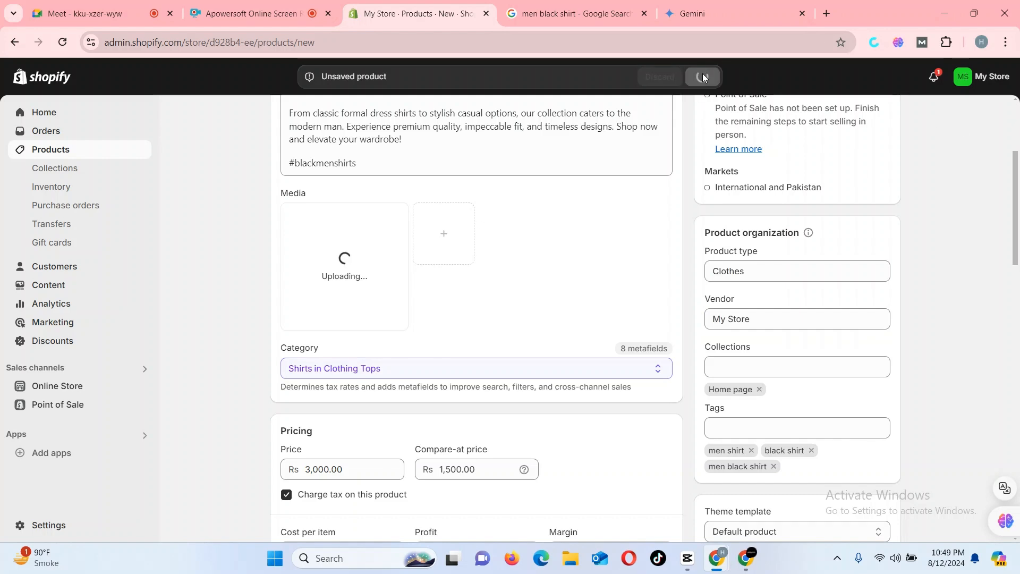